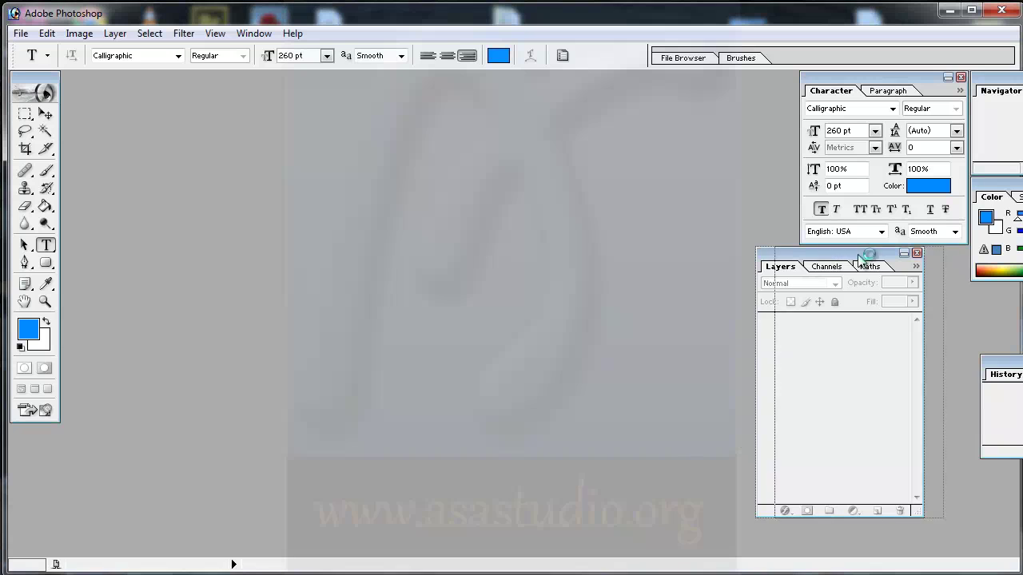
Dock the Layers/Channels/Paths palette directly beneath the Character palette
left_click_drag(883, 254, 877, 254)
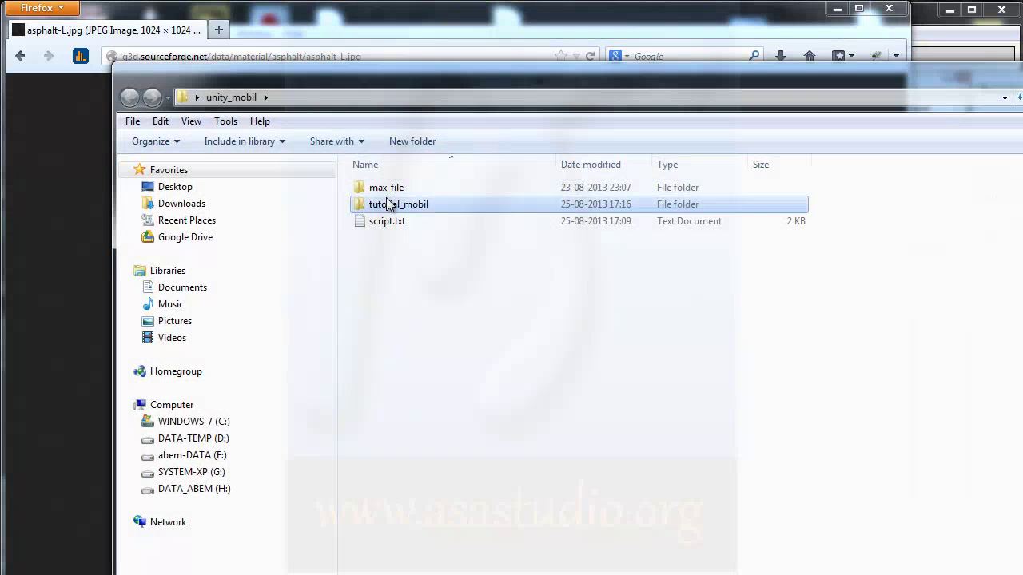
Save the asphalt texture from Firefox into tutorial_mobil > Assets > max_file > Materials
double_click(389, 204)
double_click(382, 188)
double_click(386, 205)
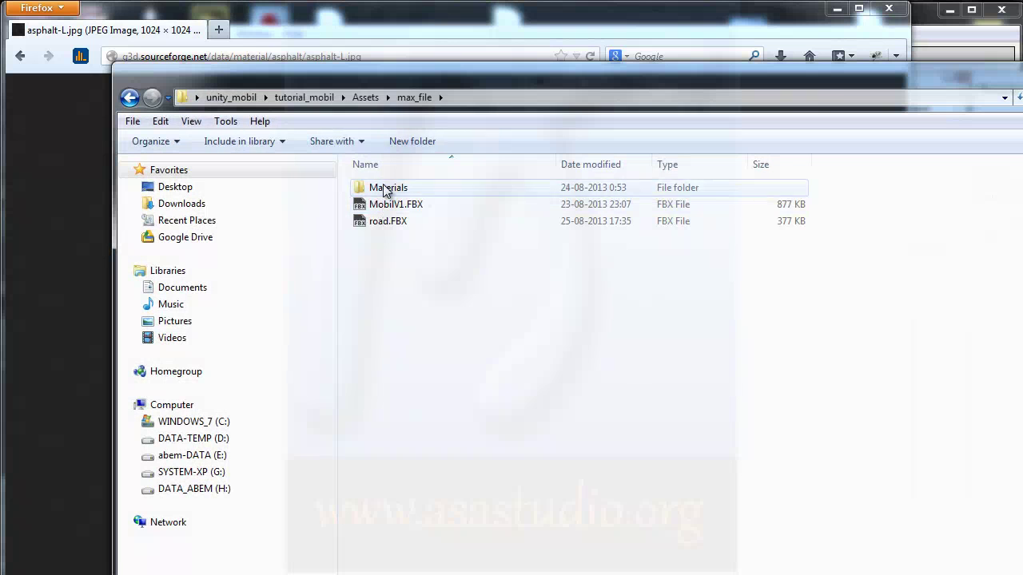
double_click(387, 189)
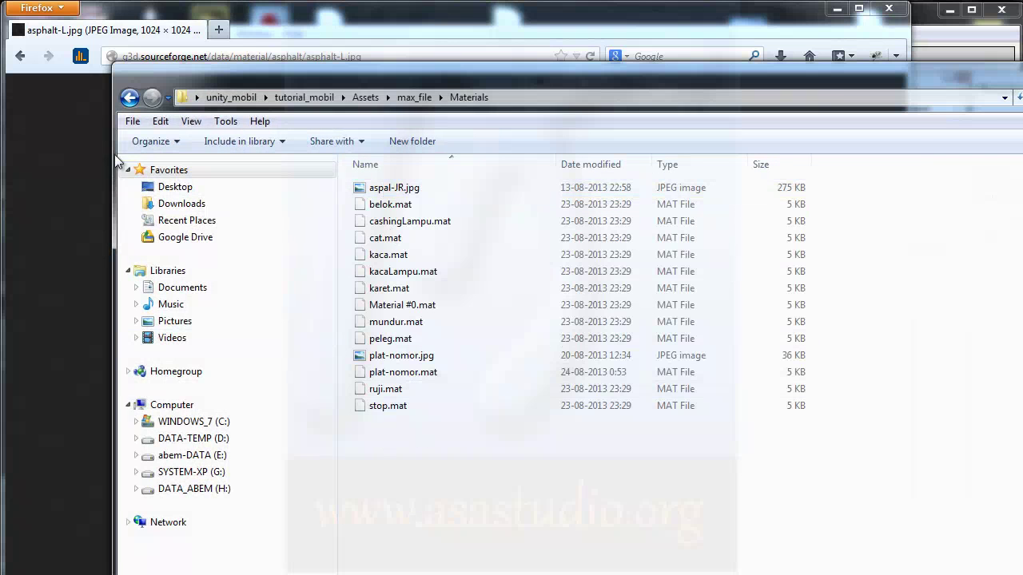
left_click(224, 14)
left_click_drag(343, 308, 957, 416)
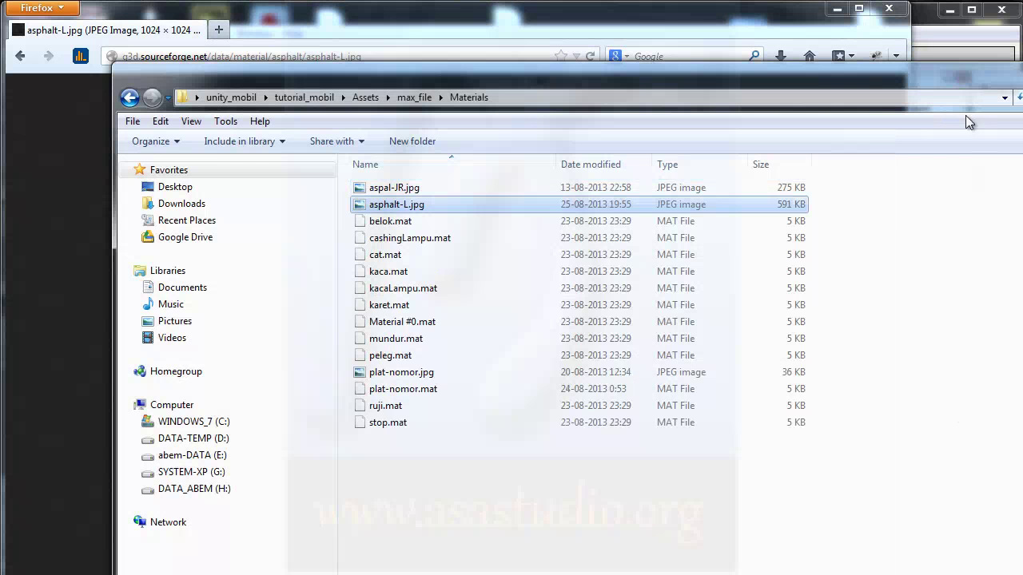
Rename the file to road-material.jpg and open it in Photoshop
left_click(410, 207)
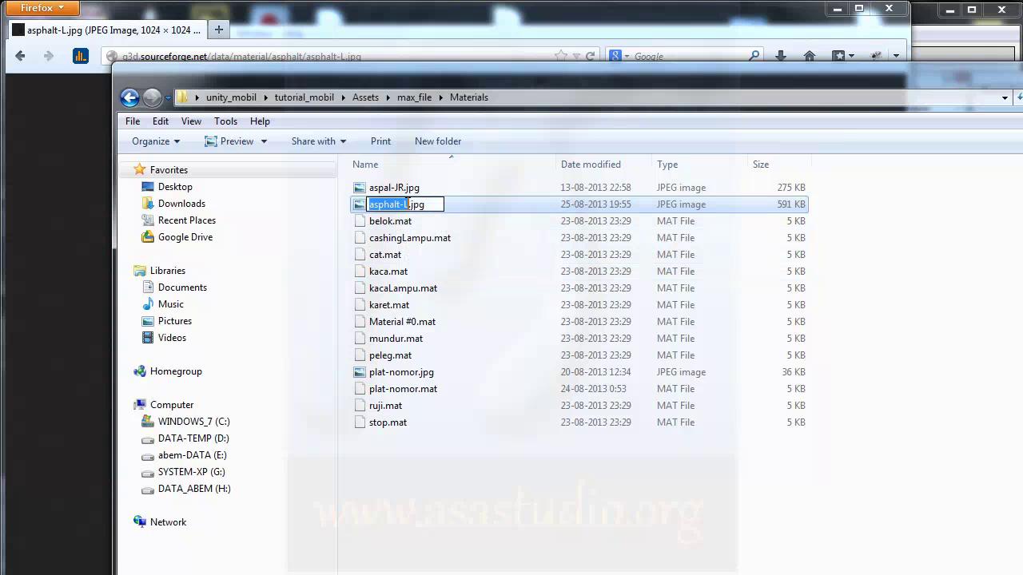
type("road-material")
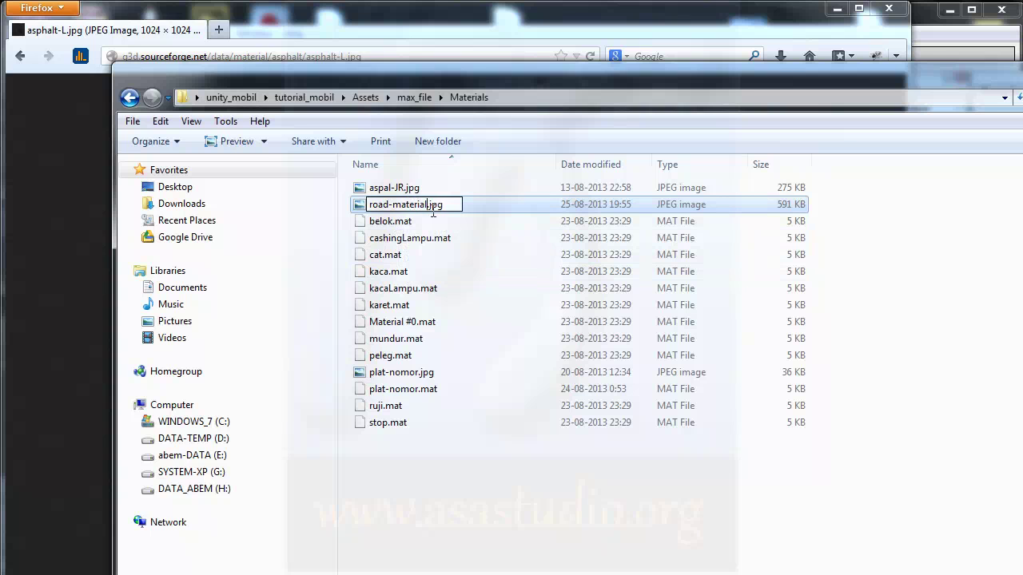
left_click(482, 210)
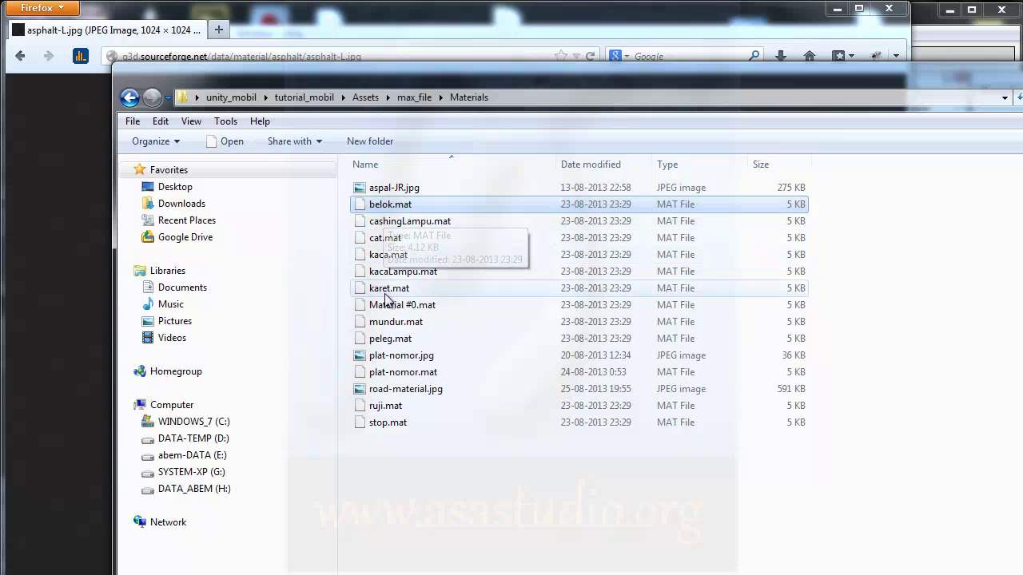
left_click(394, 390)
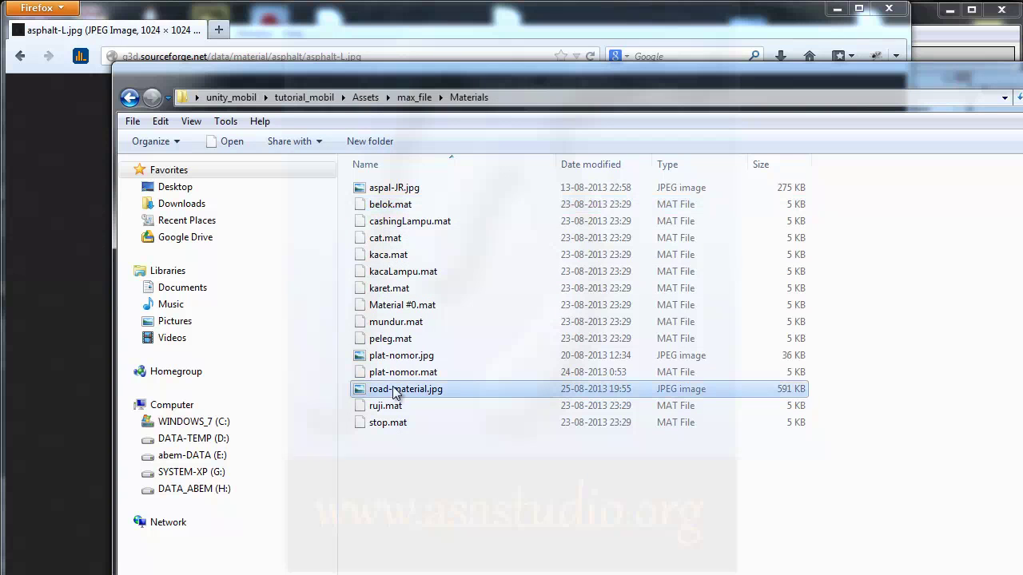
left_click_drag(394, 390, 663, 574)
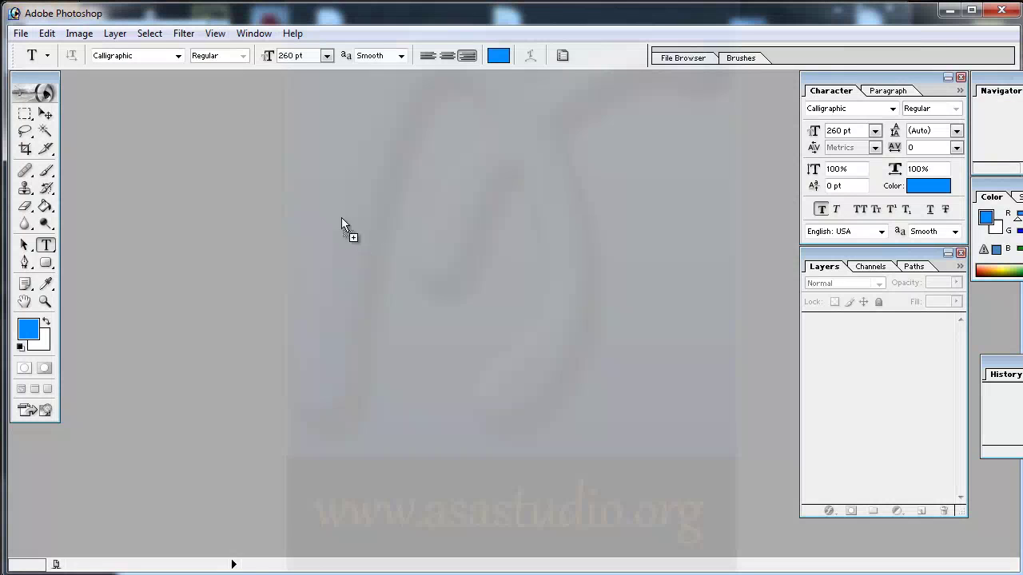
left_click_drag(341, 217, 339, 216)
Resize road-material.jpg to 400 × 400 pixels and enlarge the document window
left_click_drag(204, 86, 197, 86)
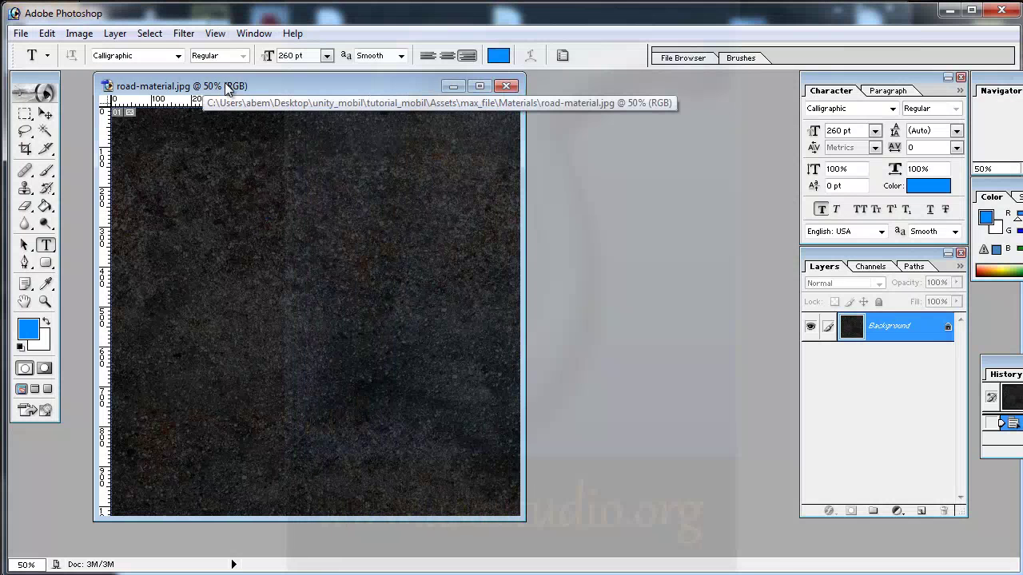
right_click(198, 86)
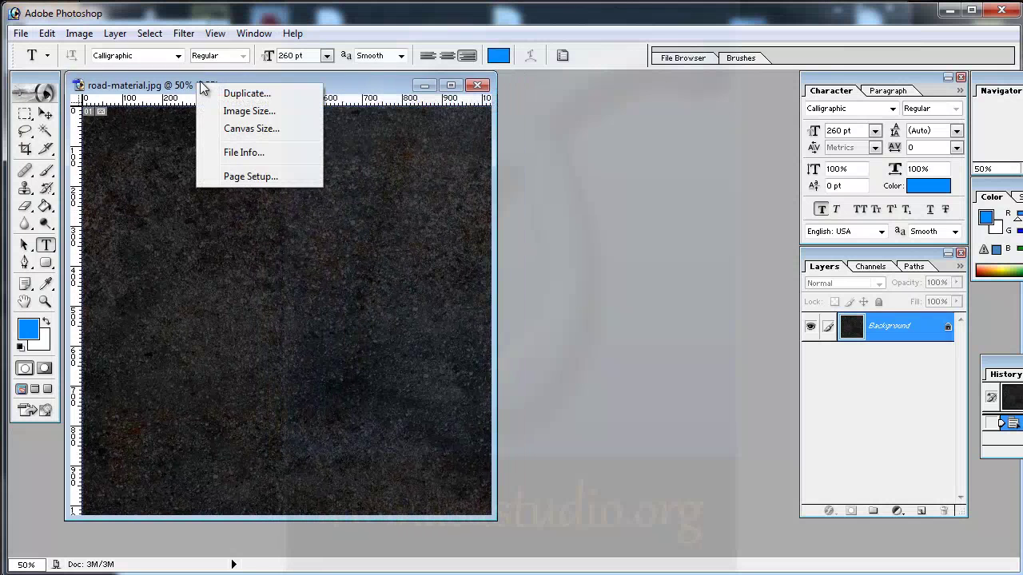
left_click(247, 111)
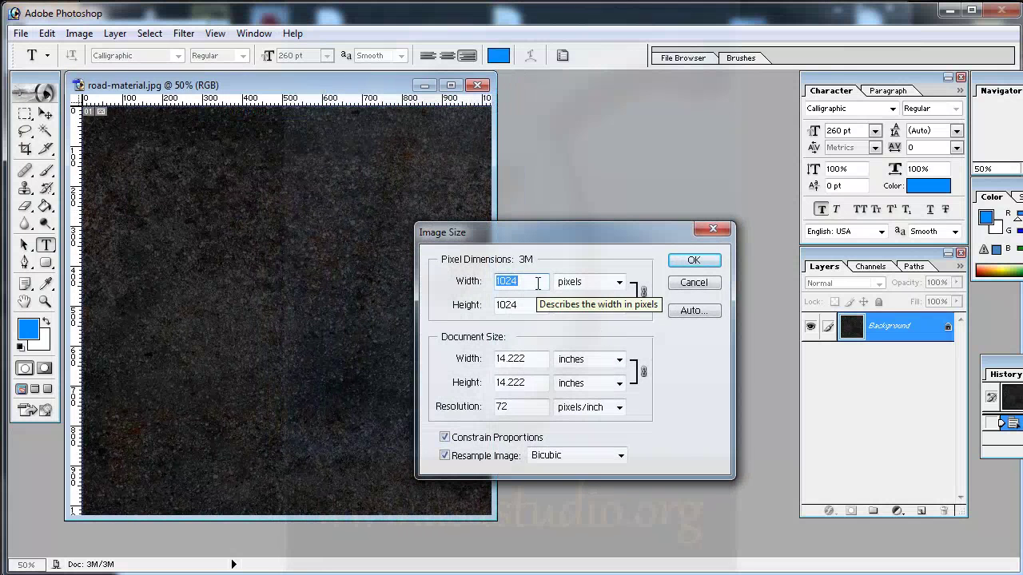
type("400")
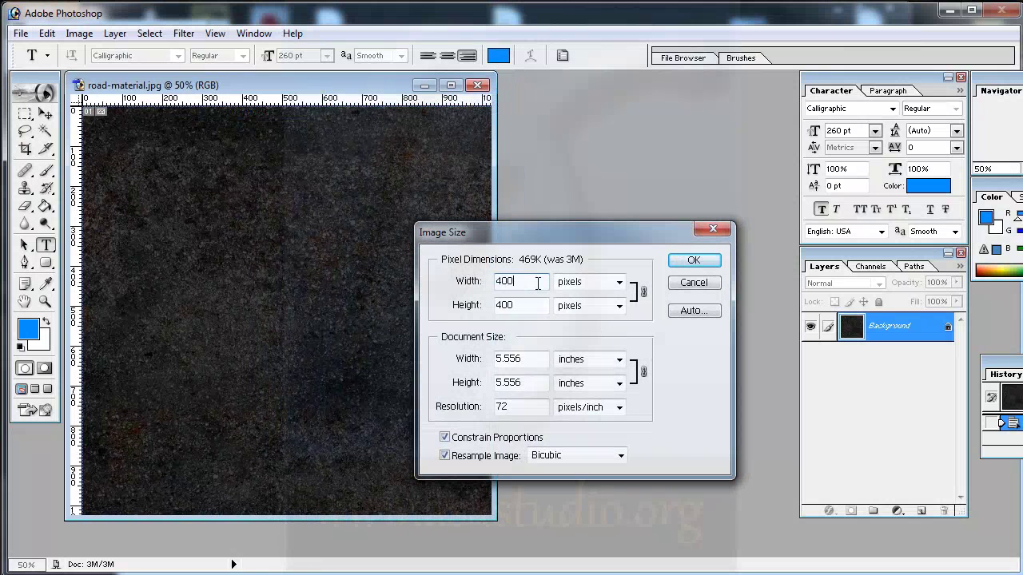
left_click(693, 261)
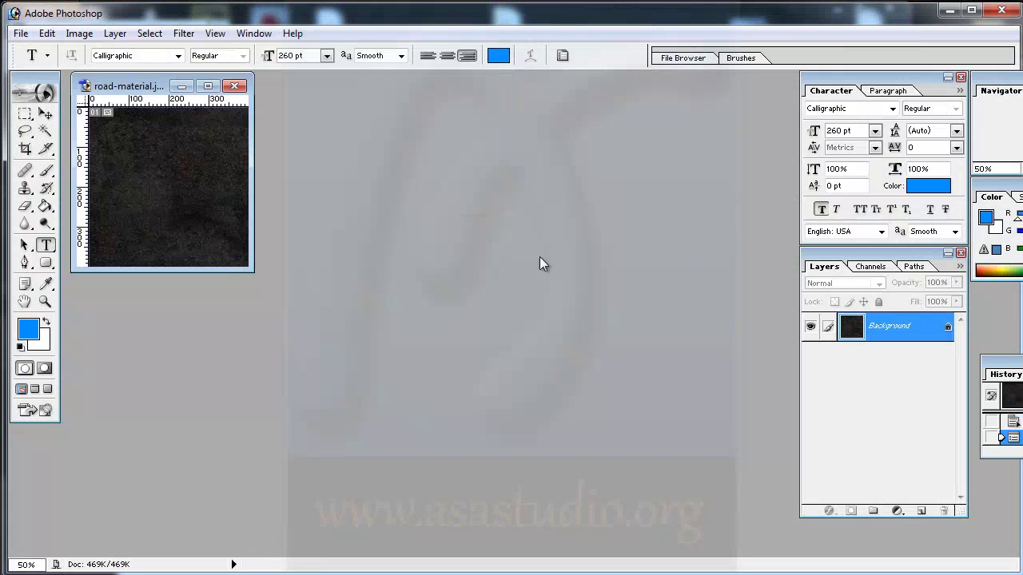
left_click_drag(251, 271, 445, 427)
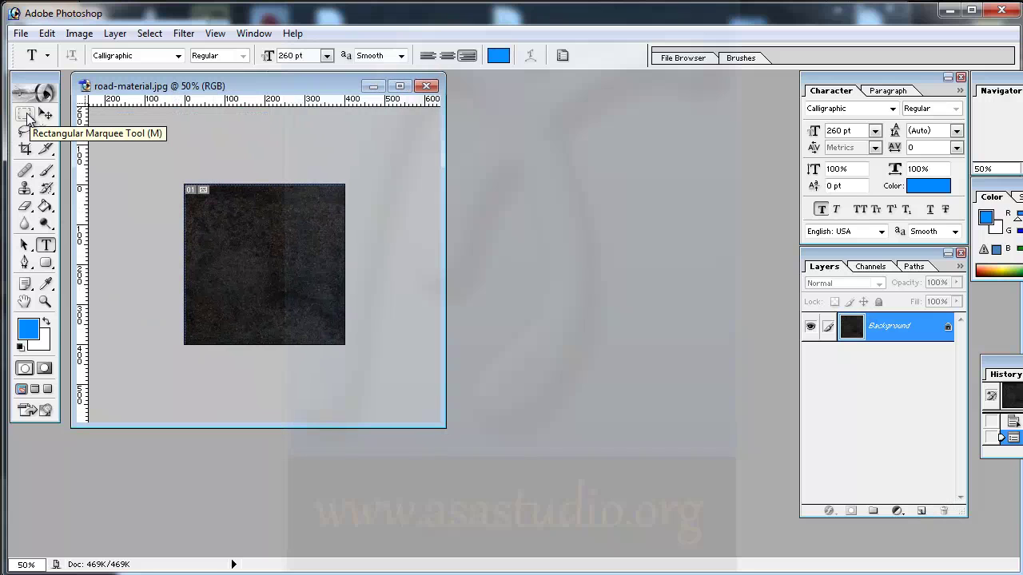
Copy the marquee-selected right half of the texture onto a new Layer 1
left_click(25, 115)
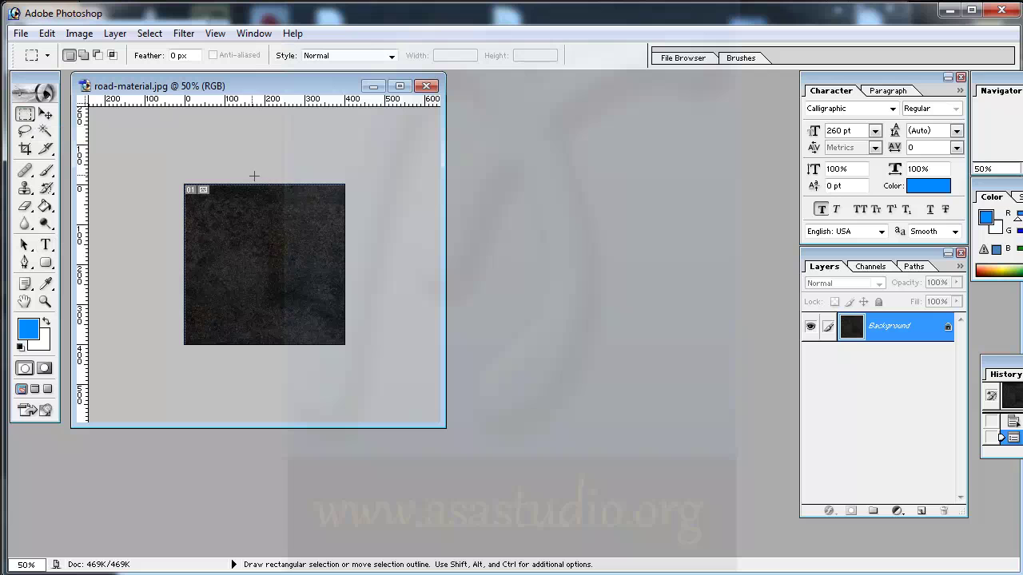
left_click_drag(263, 178, 372, 388)
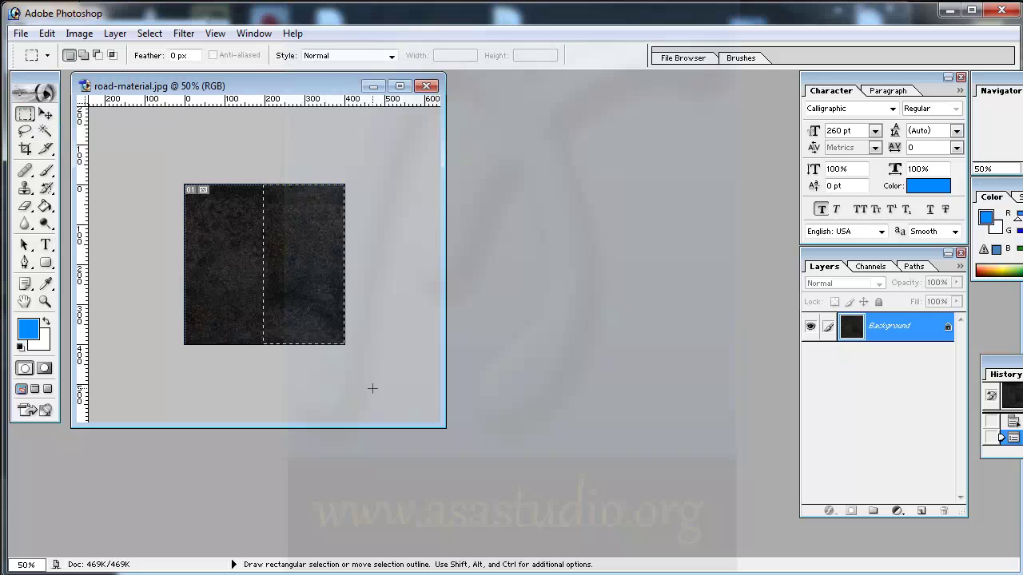
right_click(293, 253)
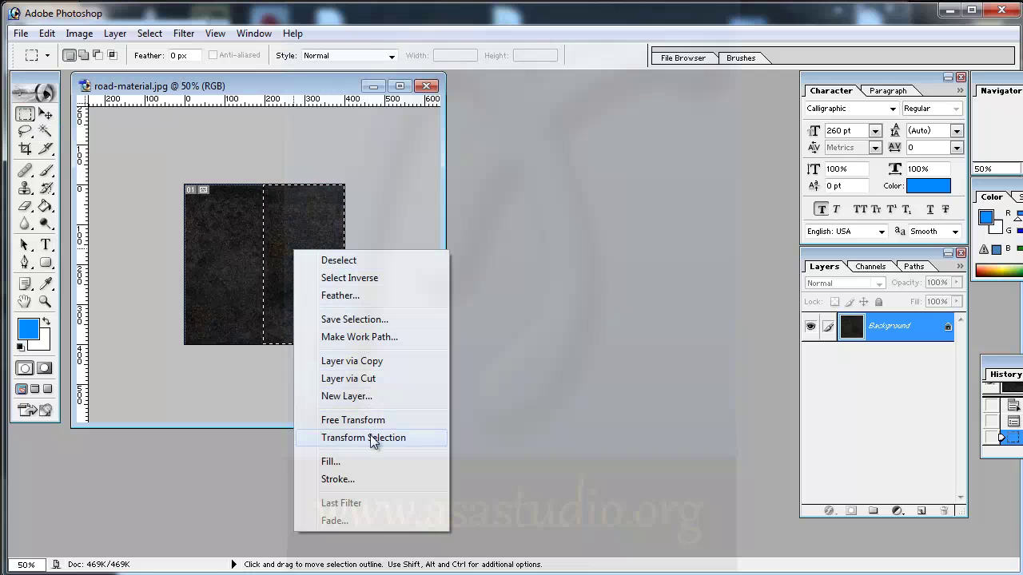
left_click(352, 361)
Flip Layer 1 horizontally and move it over the left half
right_click(308, 256)
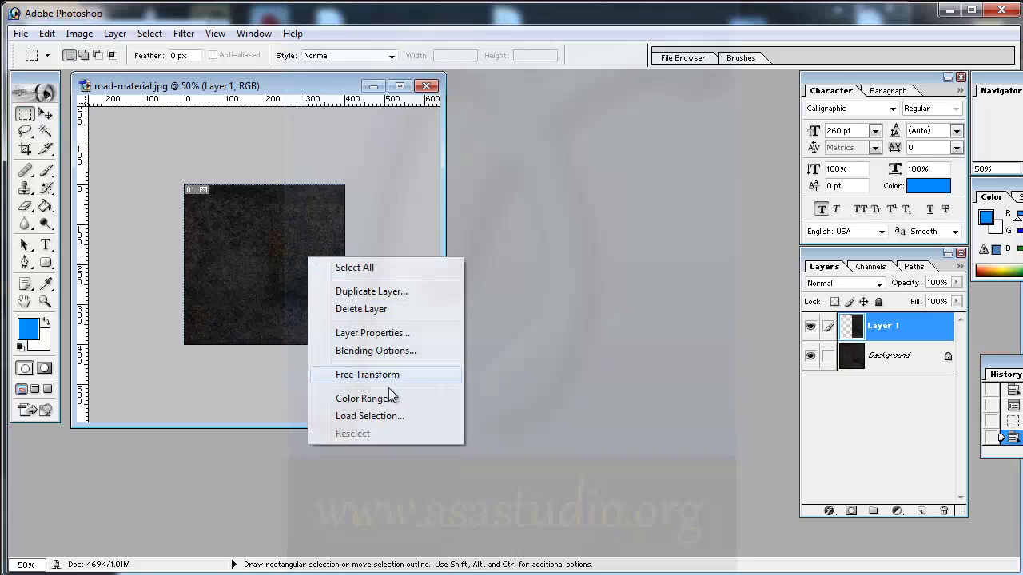
left_click(388, 376)
right_click(283, 241)
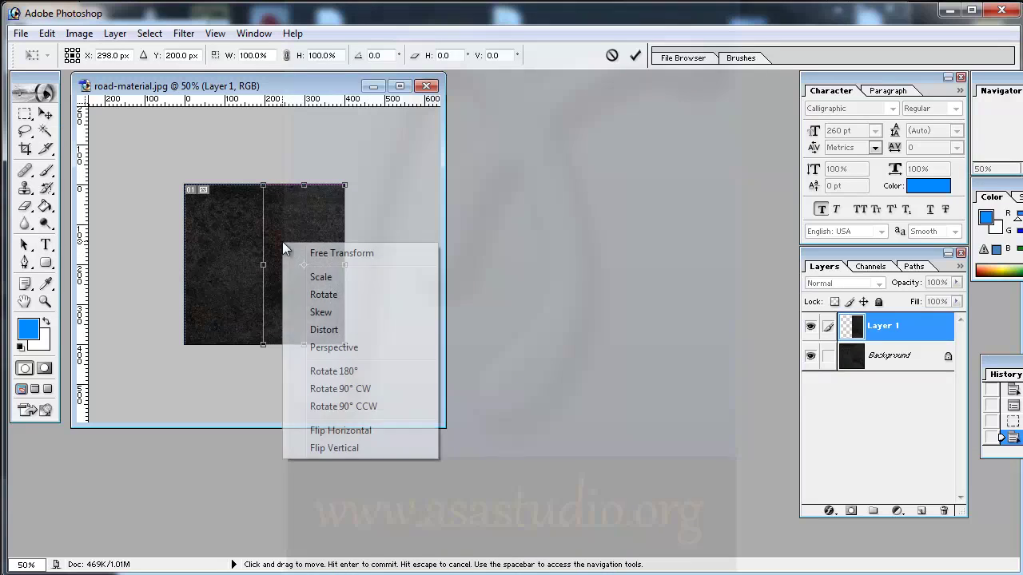
left_click(336, 430)
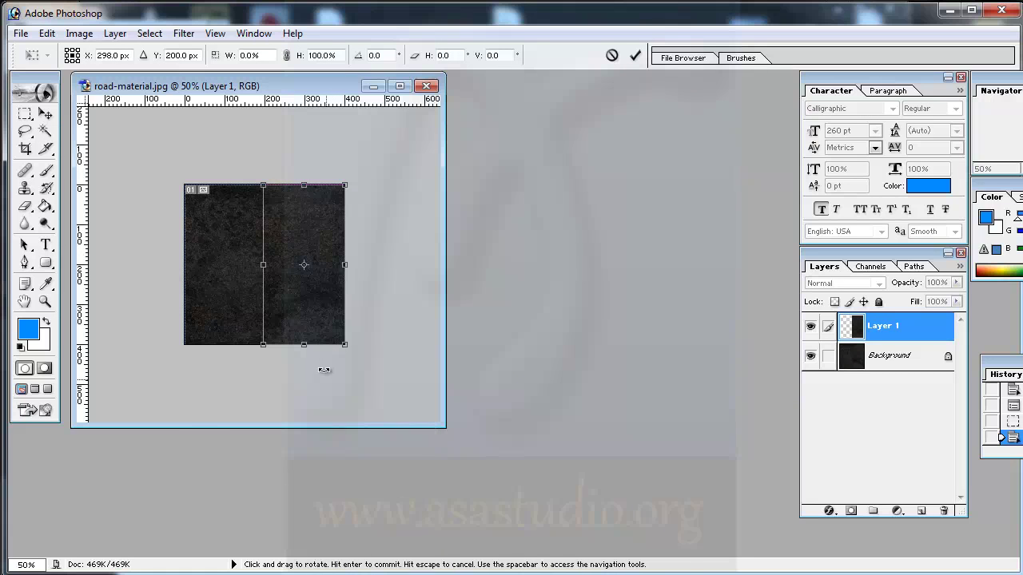
mouse_move(313, 296)
left_mouse_down()
mouse_move(238, 285)
mouse_move(231, 303)
left_mouse_up()
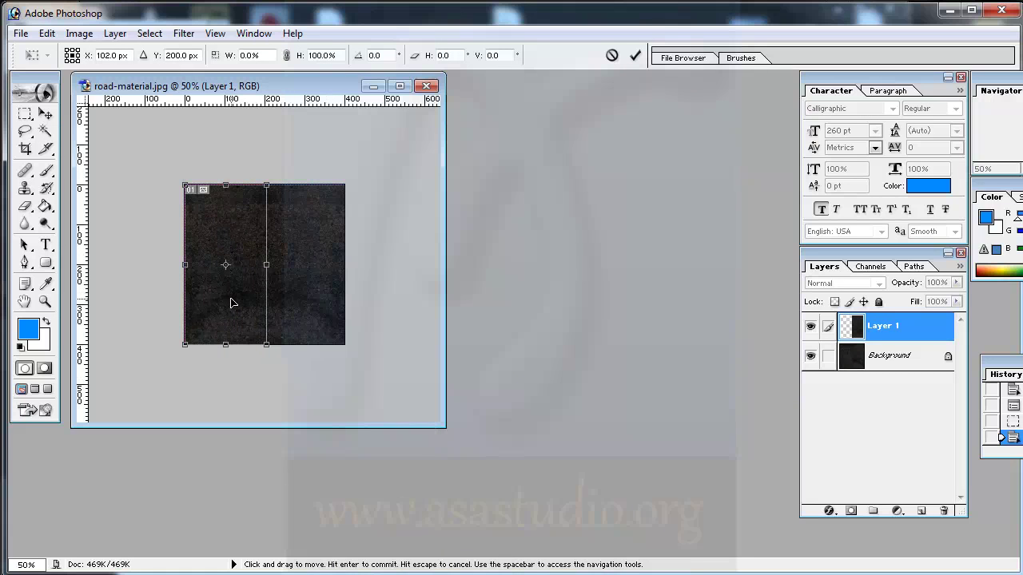
key("Return")
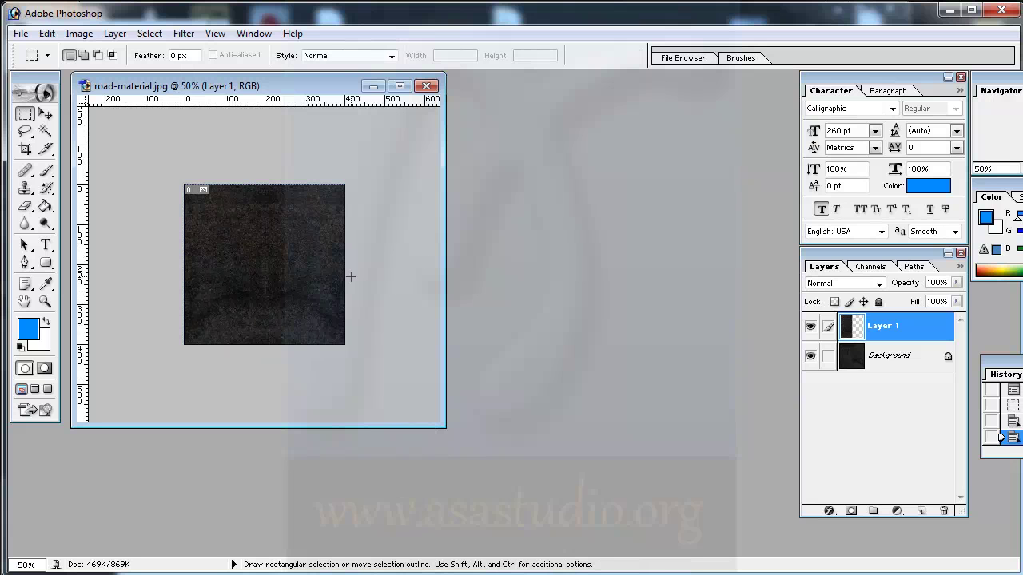
Zoom in to 200% and clone-stamp texture over the seam
key("ctrl")
key("ctrl+plus")
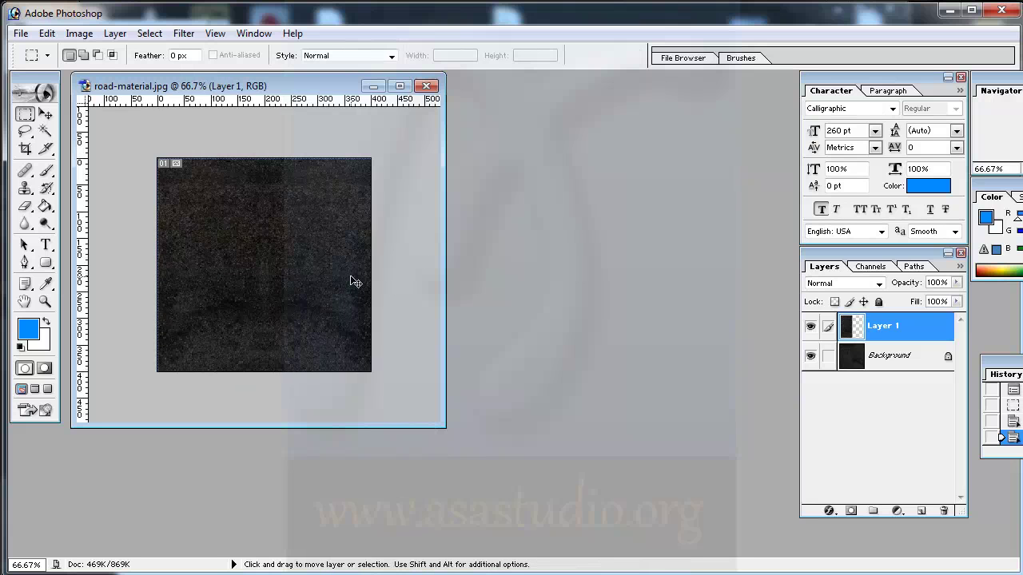
key("ctrl+plus")
key("ctrl+plus")
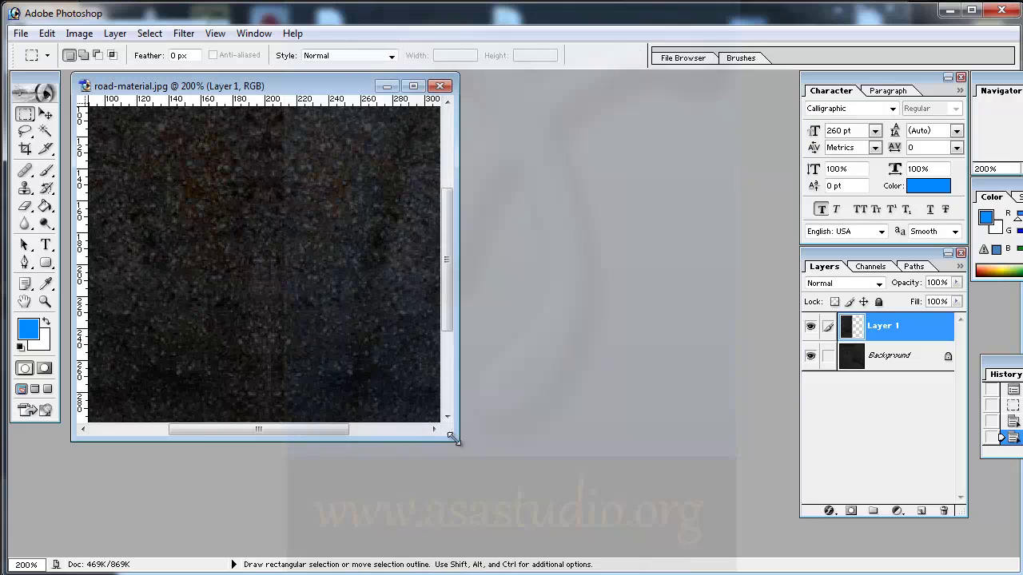
left_click_drag(452, 438, 777, 552)
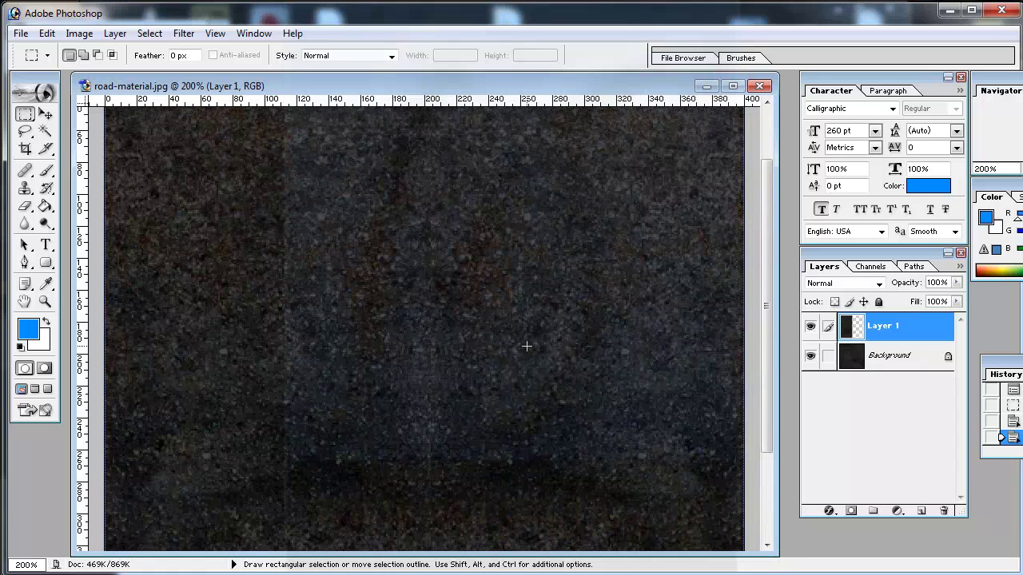
scroll(526, 346, "up", 3)
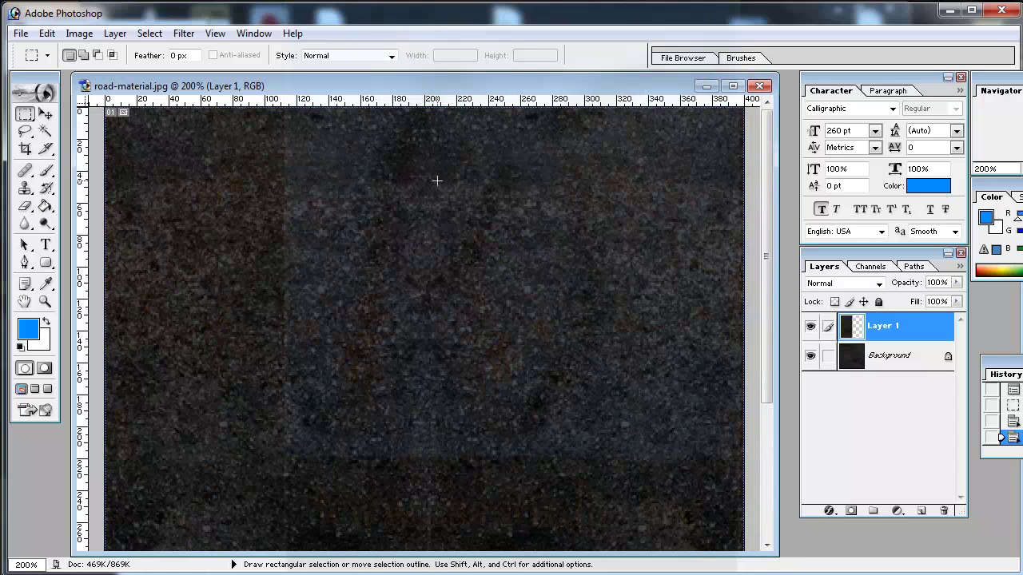
left_click(25, 188)
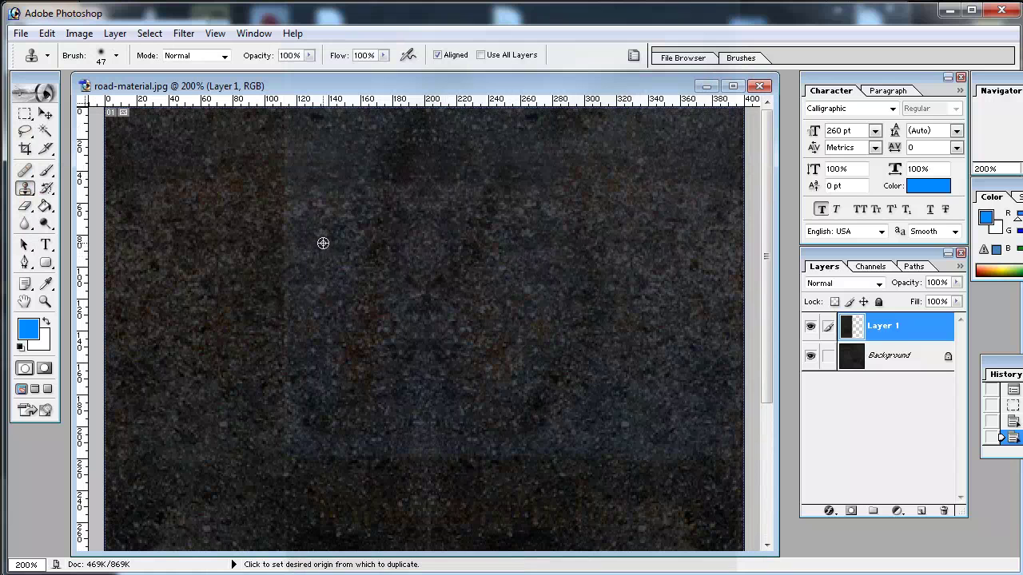
left_click(331, 382, "alt")
mouse_move(364, 284)
left_mouse_down()
mouse_move(454, 188)
mouse_move(426, 228)
left_mouse_up()
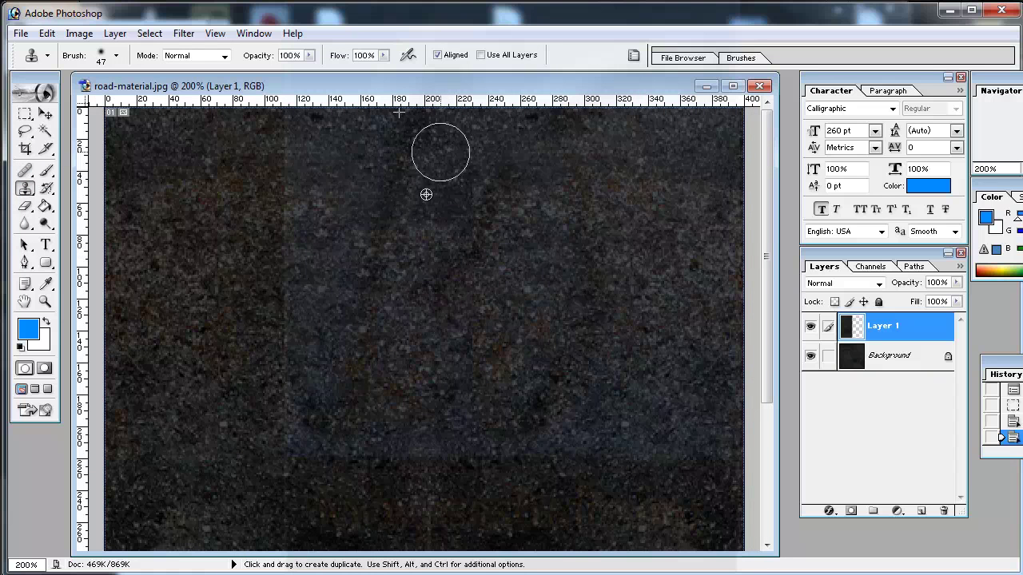
mouse_move(426, 228)
left_mouse_down()
mouse_move(421, 461)
mouse_move(382, 475)
left_mouse_up()
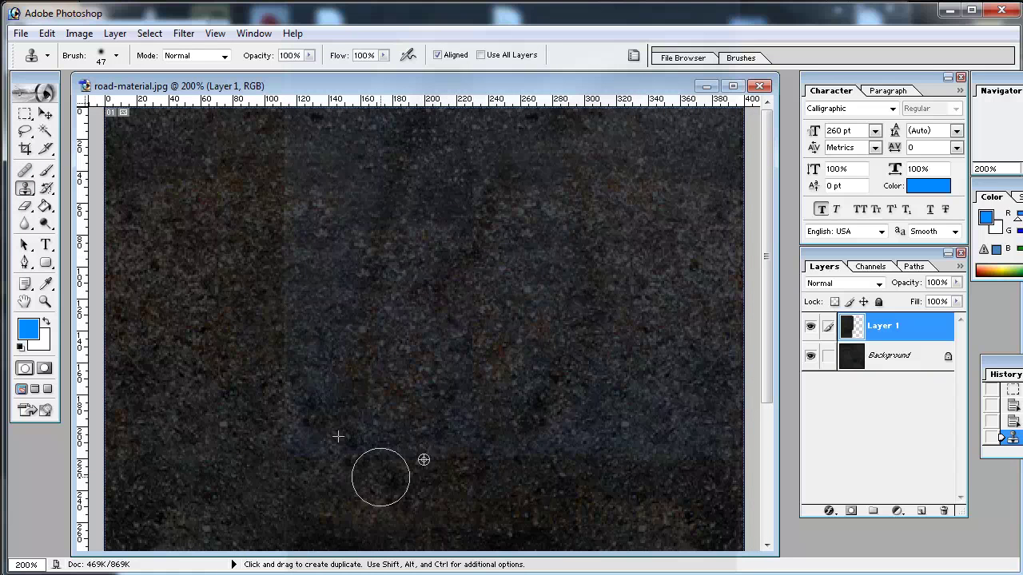
Lower the clone opacity to 56% and clone texture across the image's middle
left_click(310, 57)
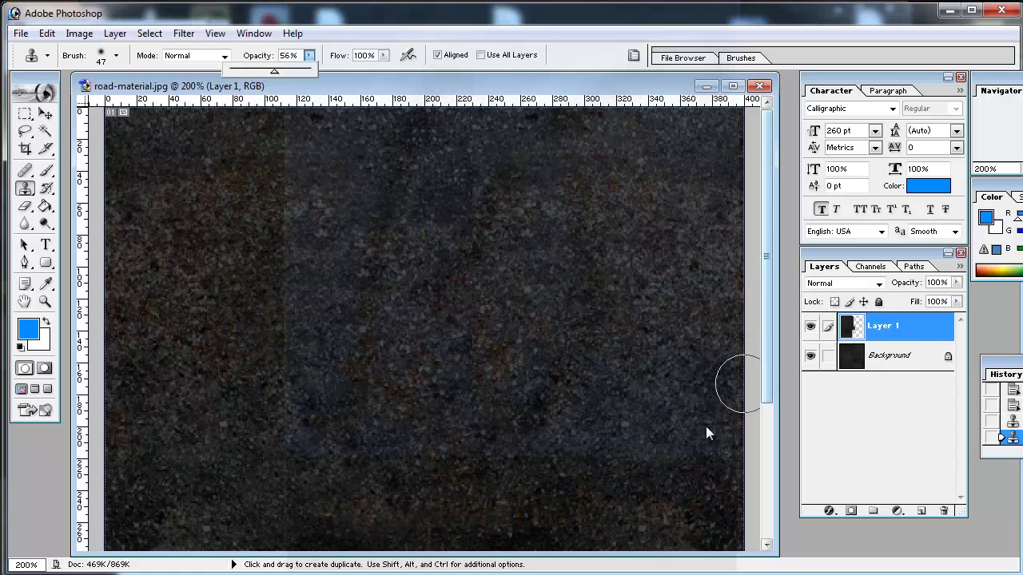
scroll(438, 349, "down", 2)
scroll(438, 349, "down", 3)
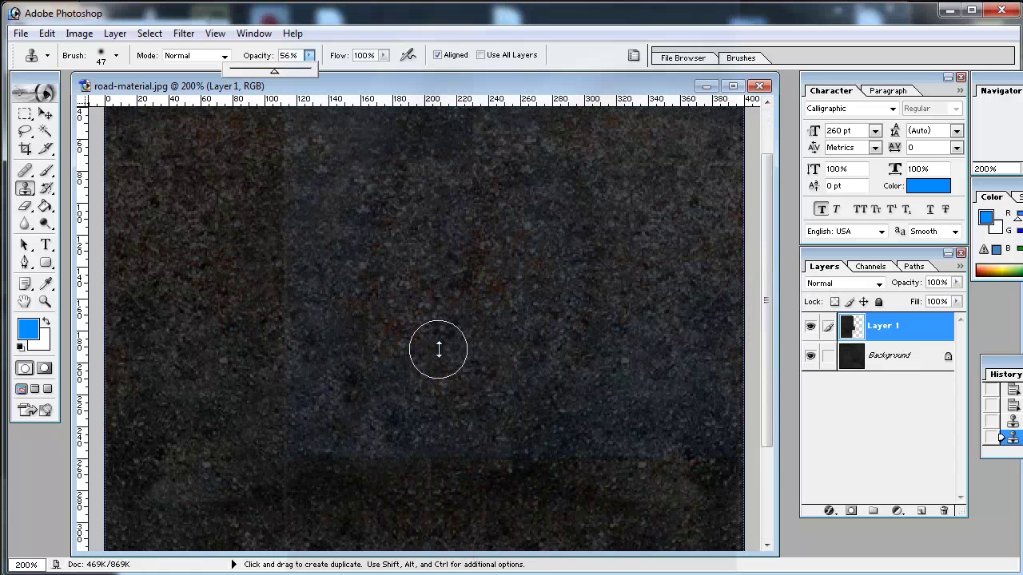
scroll(439, 348, "down", 3)
mouse_move(414, 377)
left_mouse_down()
mouse_move(486, 343)
mouse_move(667, 356)
left_mouse_up()
left_click(199, 267, "alt")
mouse_move(313, 409)
left_mouse_down()
mouse_move(437, 439)
mouse_move(445, 493)
mouse_move(722, 394)
mouse_move(445, 310)
mouse_move(557, 471)
mouse_move(466, 436)
mouse_move(319, 341)
mouse_move(347, 486)
mouse_move(463, 249)
left_mouse_up()
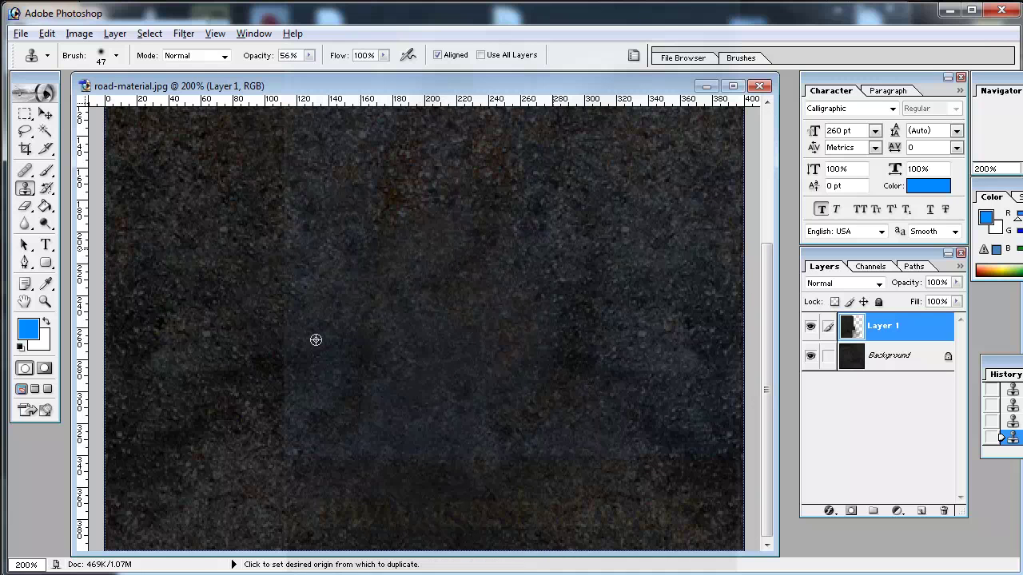
left_click(316, 340, "alt")
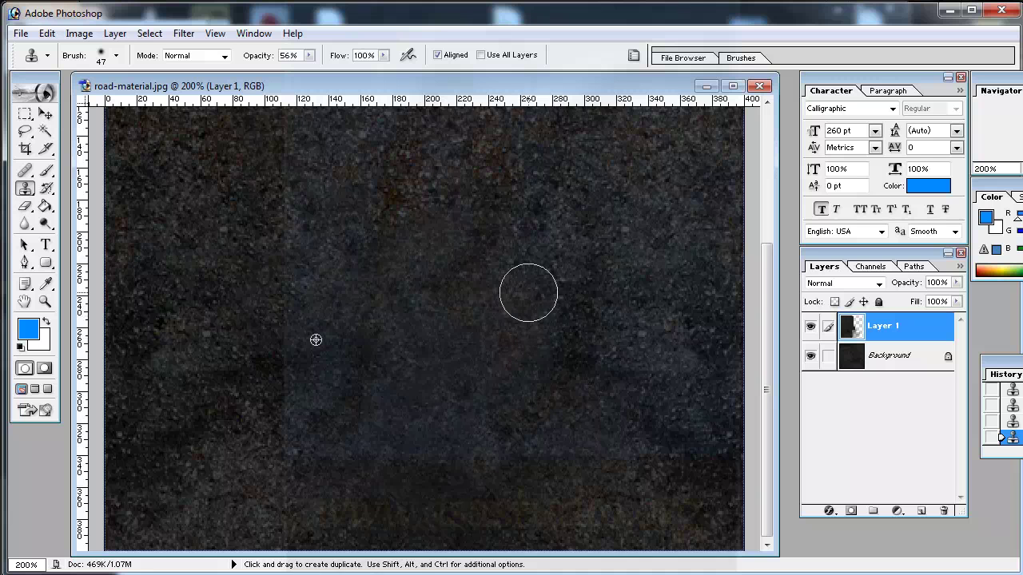
left_click_drag(317, 302, 317, 341)
Blend the remaining visible seams with further clone strokes
scroll(316, 340, "up", 3)
mouse_move(456, 305)
left_mouse_down()
mouse_move(443, 285)
mouse_move(455, 160)
mouse_move(395, 312)
mouse_move(478, 324)
mouse_move(464, 181)
mouse_move(434, 263)
mouse_move(410, 255)
mouse_move(430, 424)
mouse_move(457, 452)
mouse_move(442, 153)
mouse_move(442, 265)
mouse_move(484, 222)
left_mouse_up()
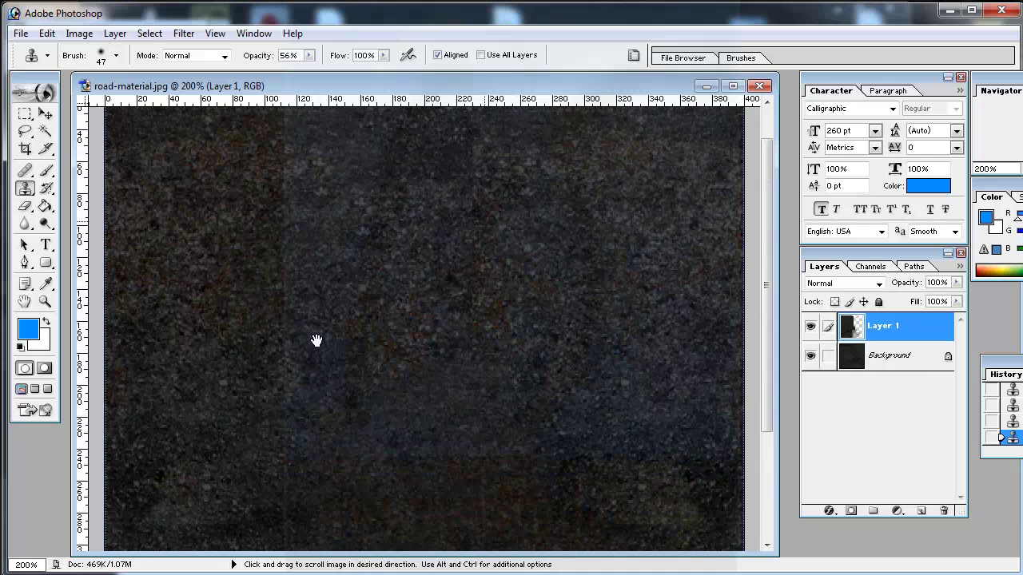
scroll(316, 341, "up", 2)
mouse_move(317, 341)
left_mouse_down()
mouse_move(397, 260)
mouse_move(466, 226)
mouse_move(455, 180)
mouse_move(367, 263)
mouse_move(343, 322)
mouse_move(367, 296)
mouse_move(386, 401)
left_mouse_up()
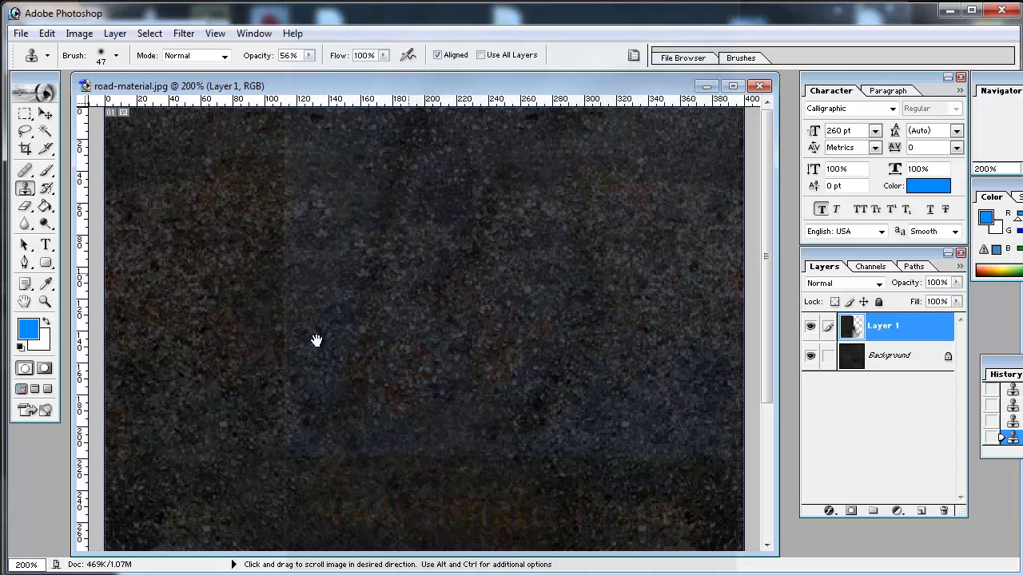
mouse_move(392, 269)
left_mouse_down()
mouse_move(430, 370)
mouse_move(459, 210)
mouse_move(421, 440)
left_mouse_up()
Place a vertical guide at the 200-pixel centre line and zoom out
scroll(501, 371, "down", 3)
scroll(317, 341, "down", 2)
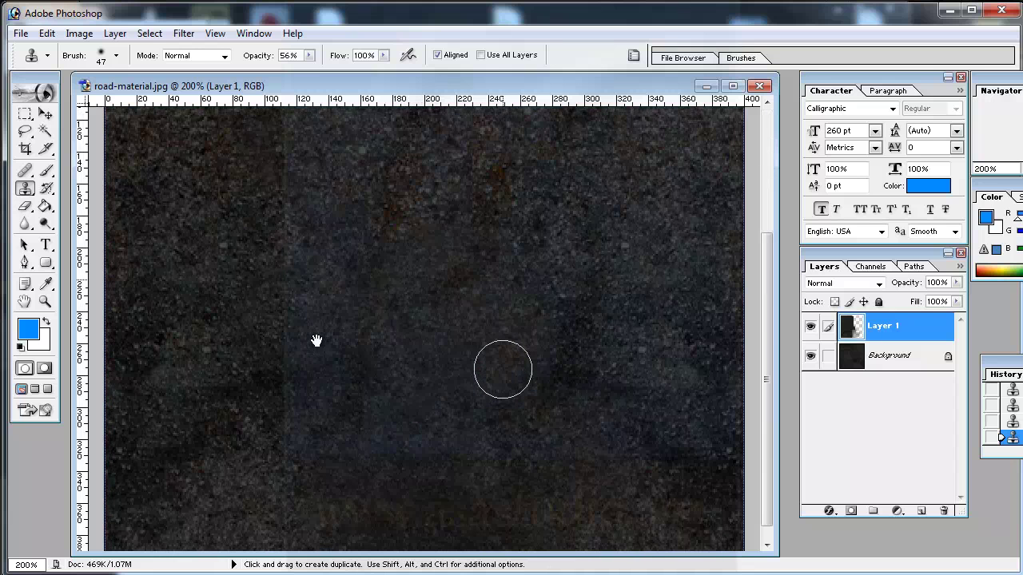
scroll(316, 341, "down", 1)
left_click_drag(316, 340, 425, 339, "ctrl")
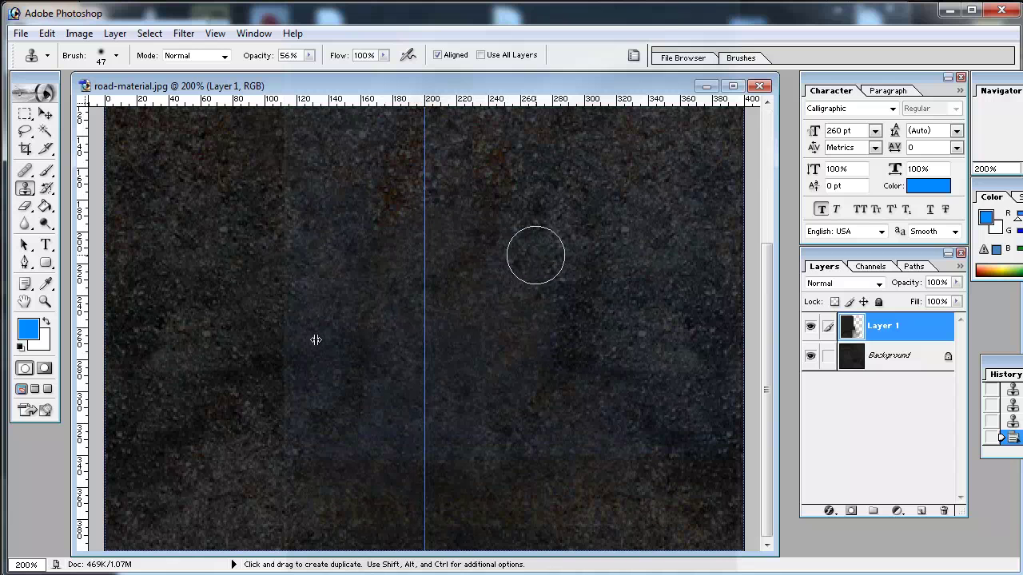
key("ctrl+alt+minus")
key("ctrl+alt+minus")
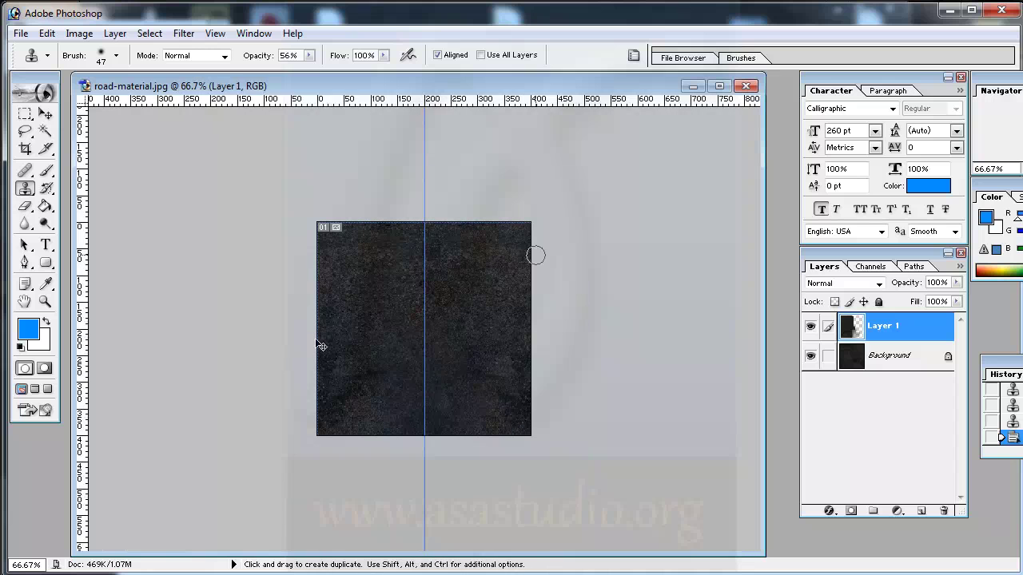
Select a narrow strip along the guide and set the background colour to light grey
key("m")
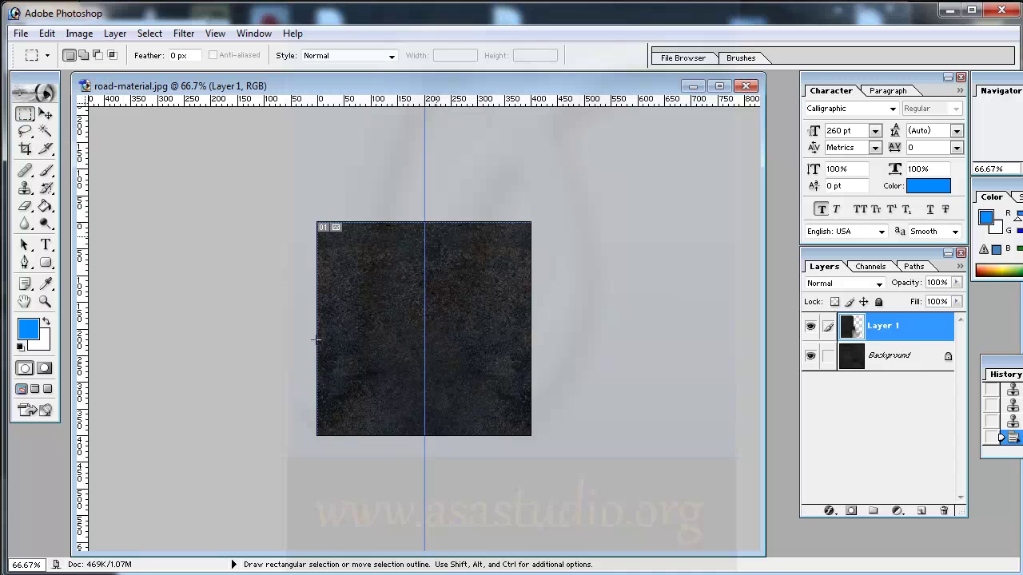
left_click_drag(432, 238, 432, 426)
key("Delete")
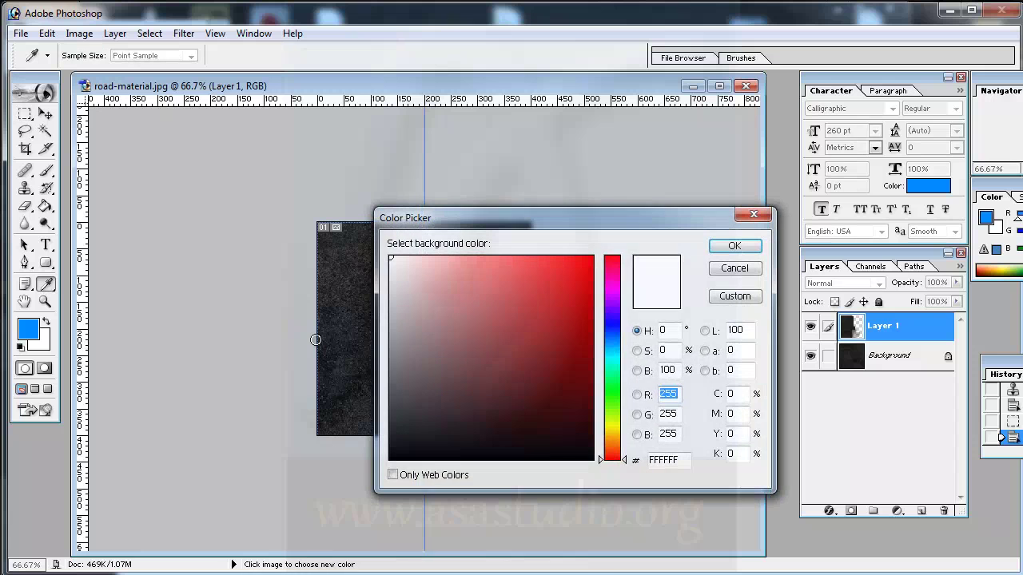
left_click(316, 339)
left_click(316, 340)
key("Return")
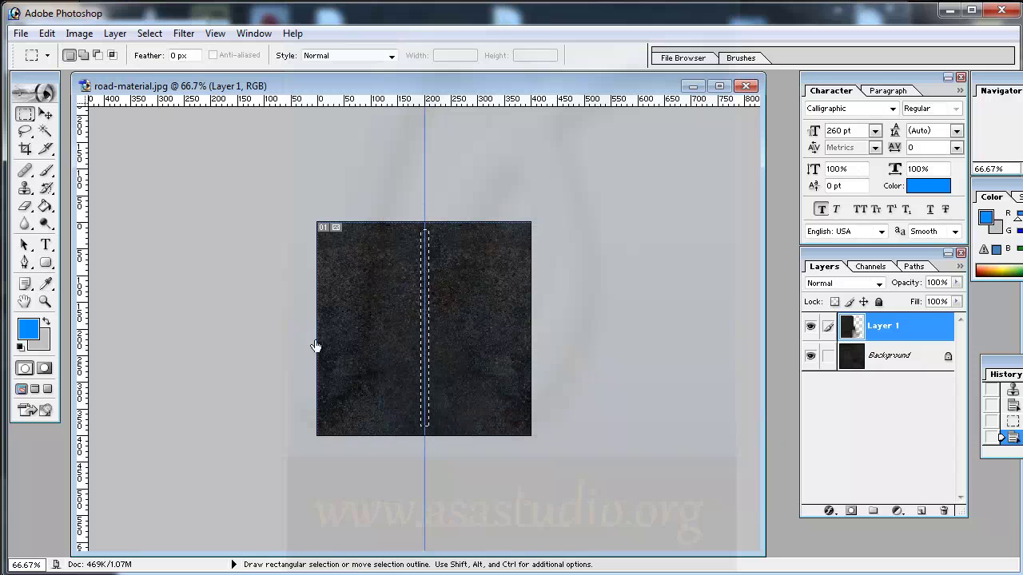
On a new Layer 2, fill the strip with the grey background colour
key("ctrl+shift+alt+n")
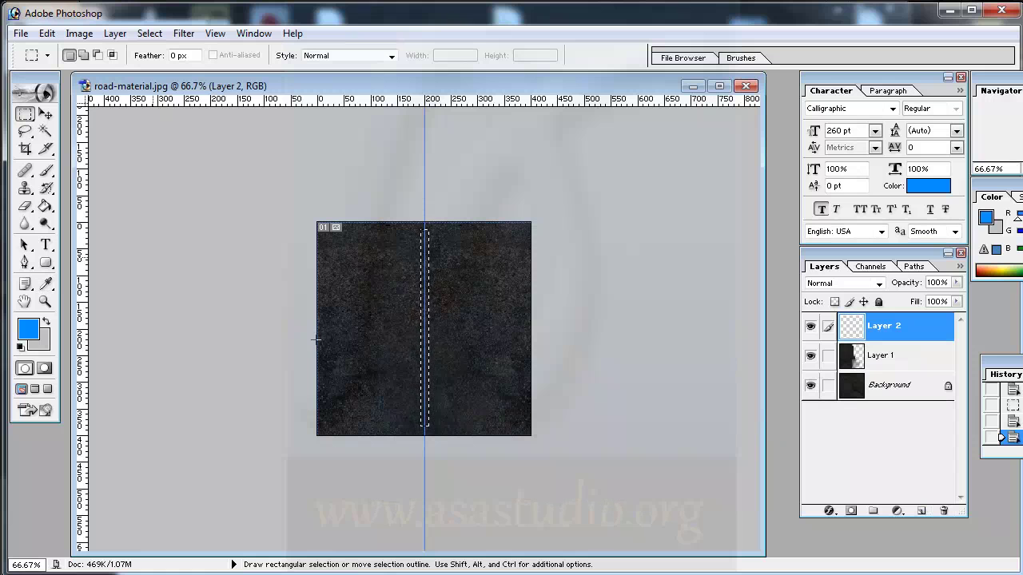
key("alt+e")
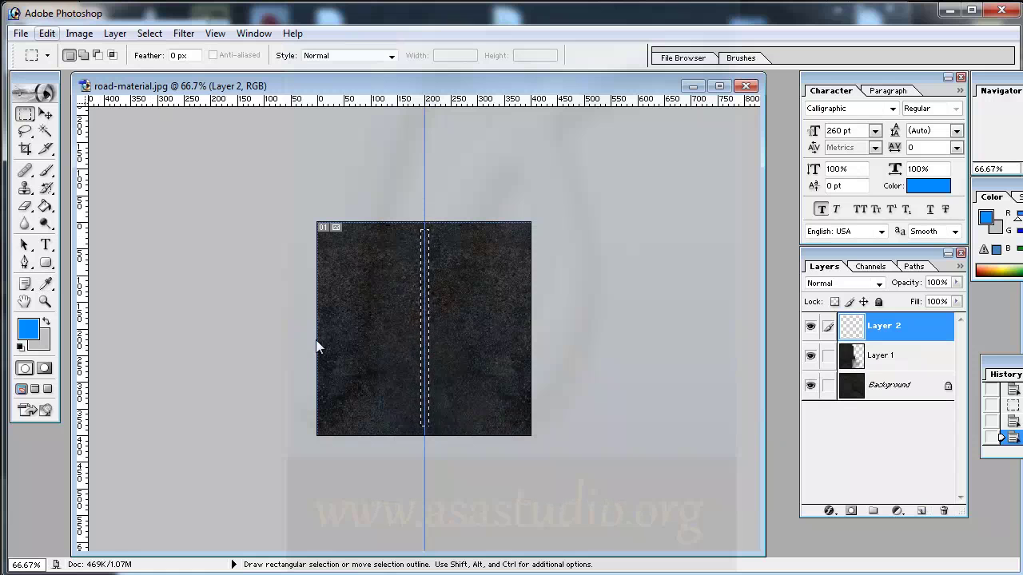
key("Down")
key("Down")
key("Down")
key("Down")
key("Down")
key("Down")
key("Return")
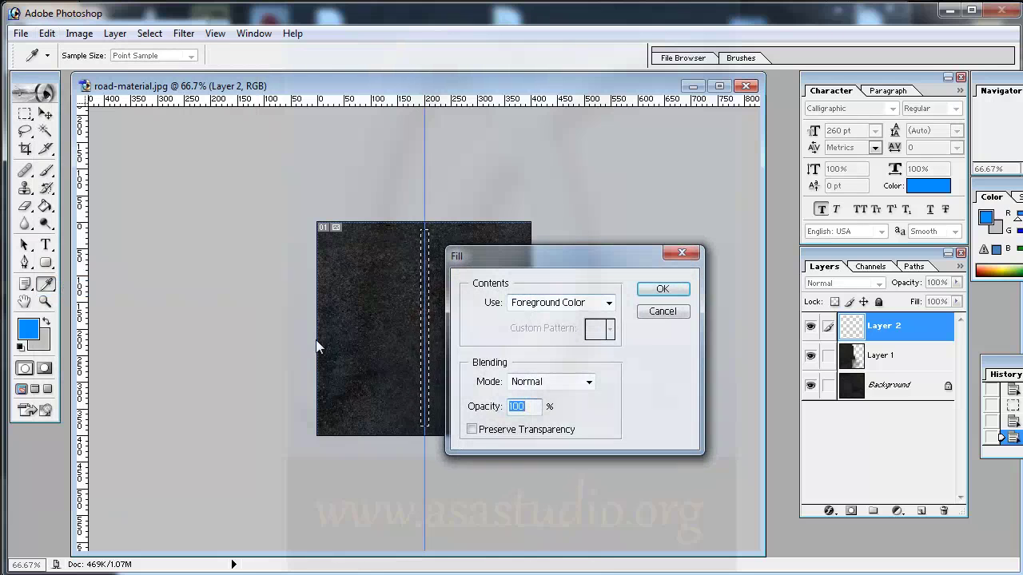
key("alt+Down")
key("Down")
key("Return")
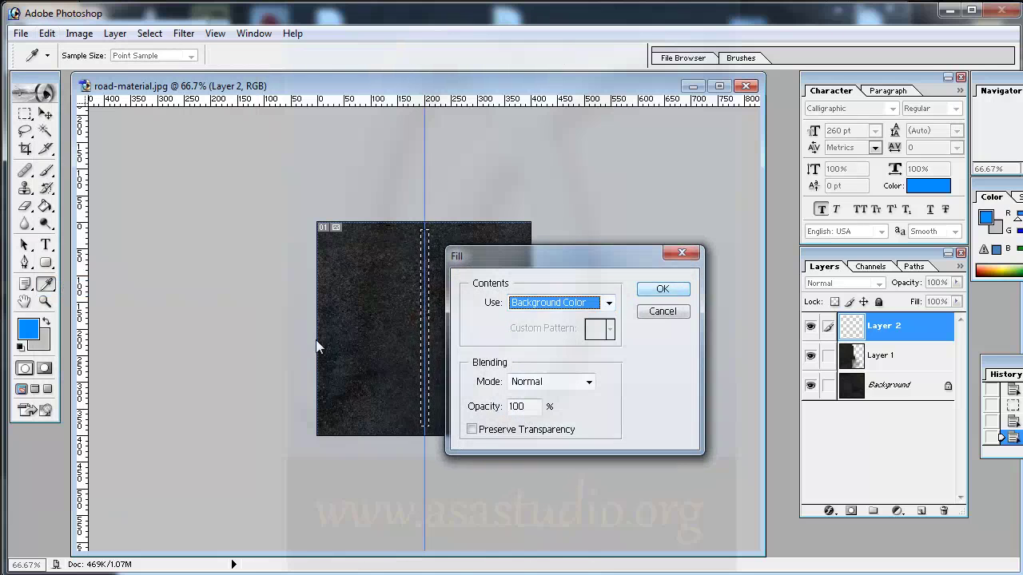
key("Return")
key("m")
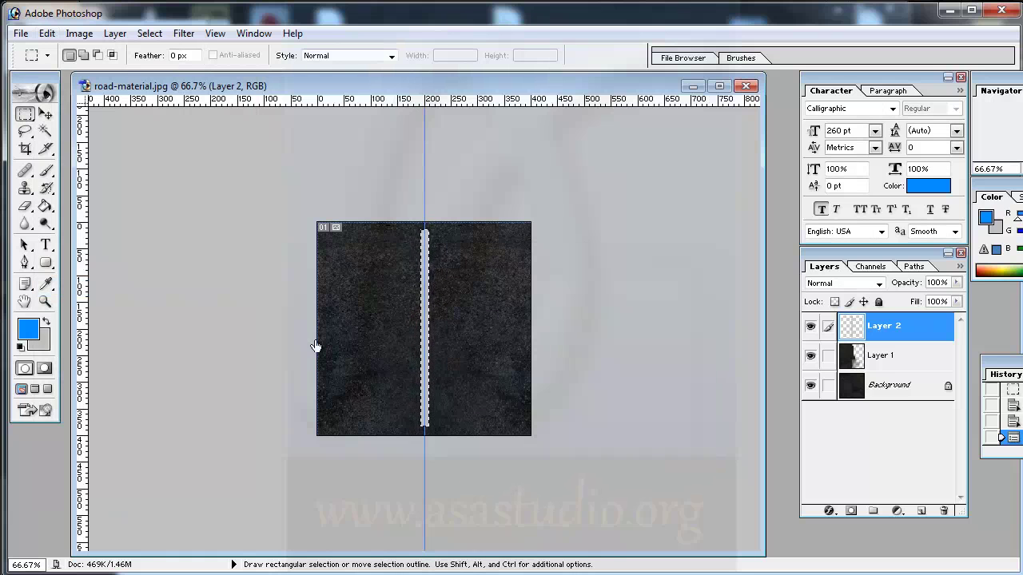
Try several blend modes on Layer 2, settle on Hard Light, and deselect
key("alt+Down")
key("Down")
key("Return")
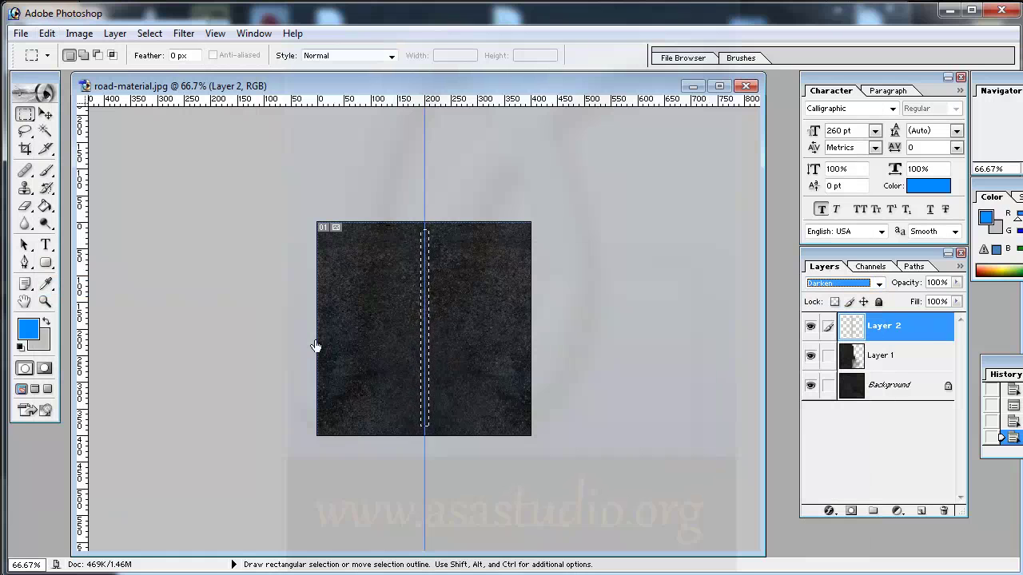
key("Down")
key("Down")
key("Down")
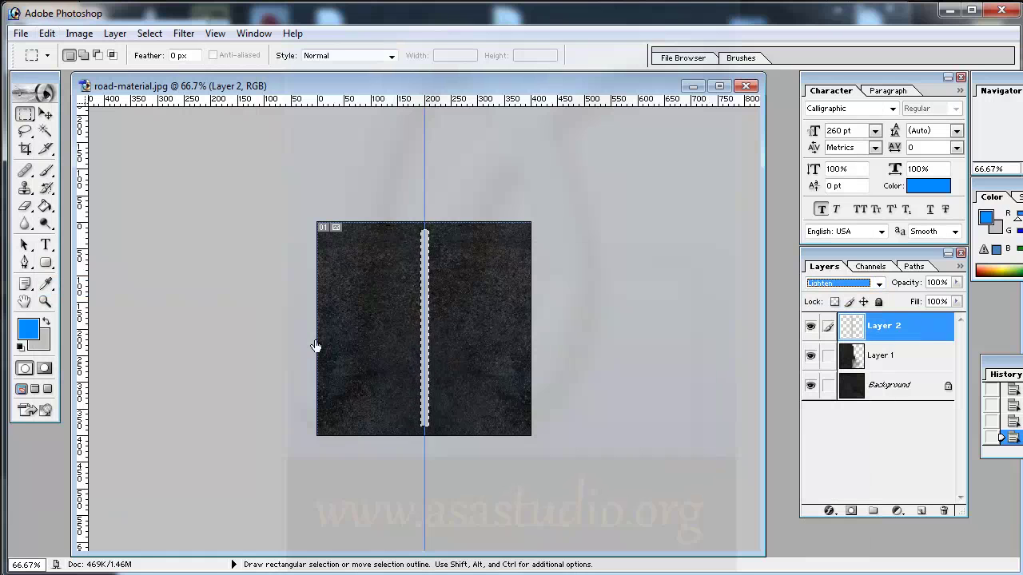
key("Down")
key("Down")
key("Down")
key("Down")
key("Down")
key("Down")
key("Down")
key("Down")
key("Down")
key("Down")
key("Down")
key("Up")
key("Up")
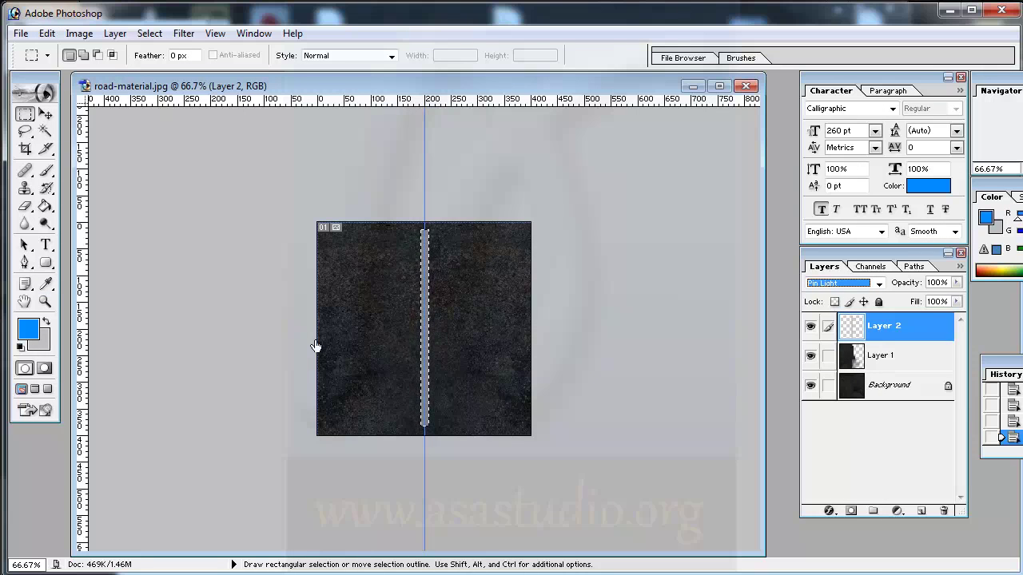
key("Up")
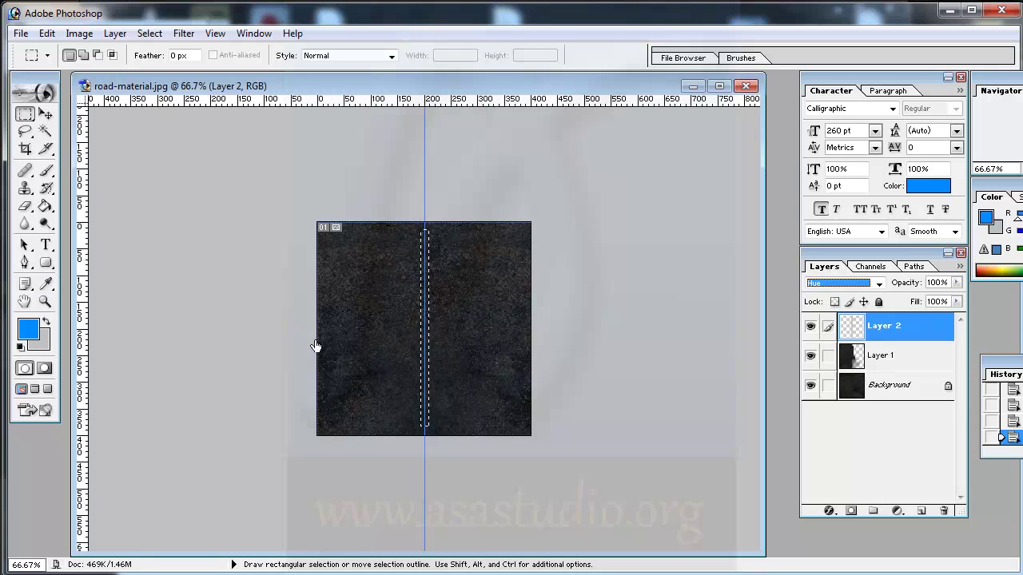
key("Down")
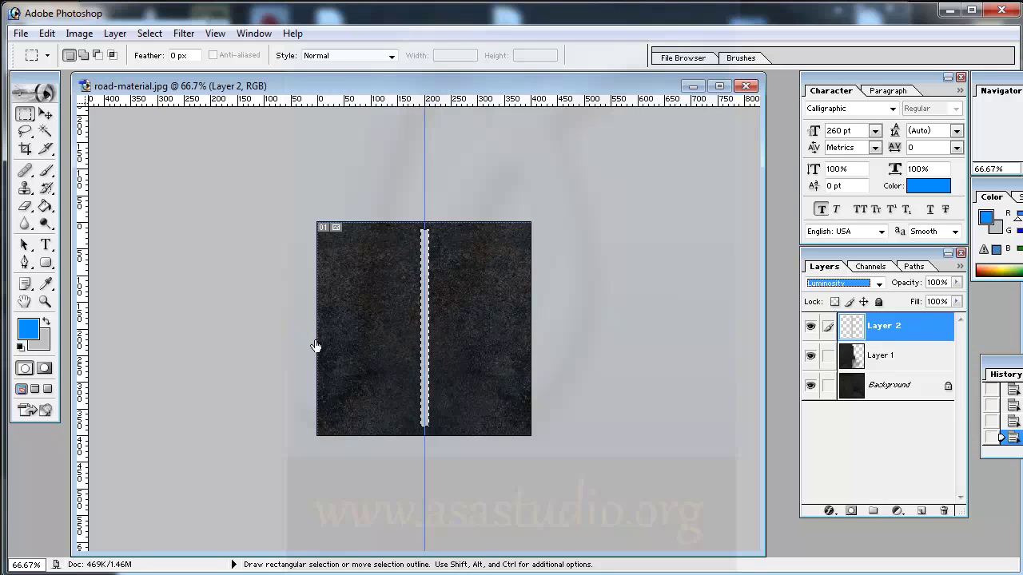
key("Up")
key("Up")
key("Up")
key("Up")
key("Up")
key("Up")
key("Up")
key("Up")
key("Down")
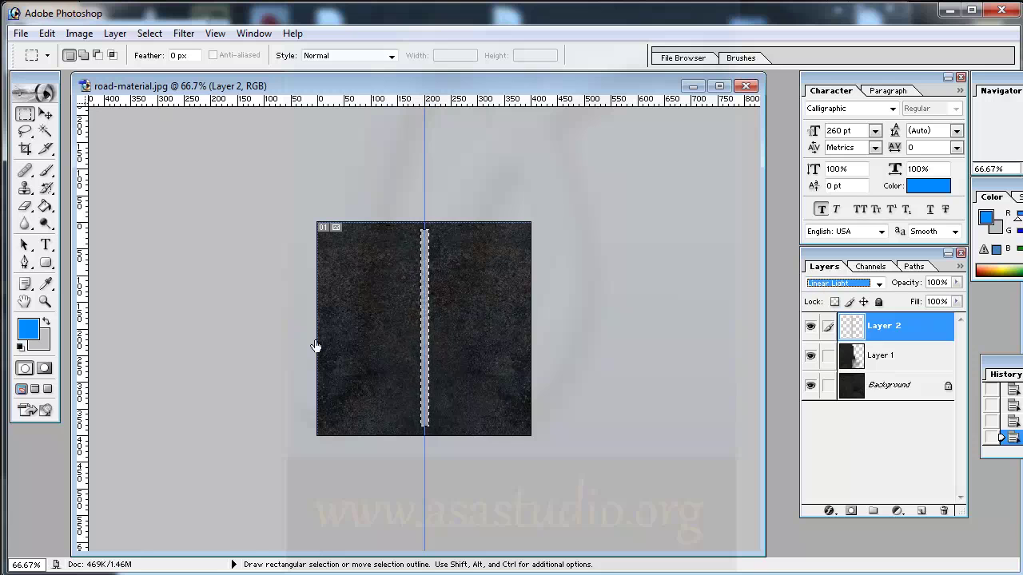
key("Up")
key("Up")
key("Down")
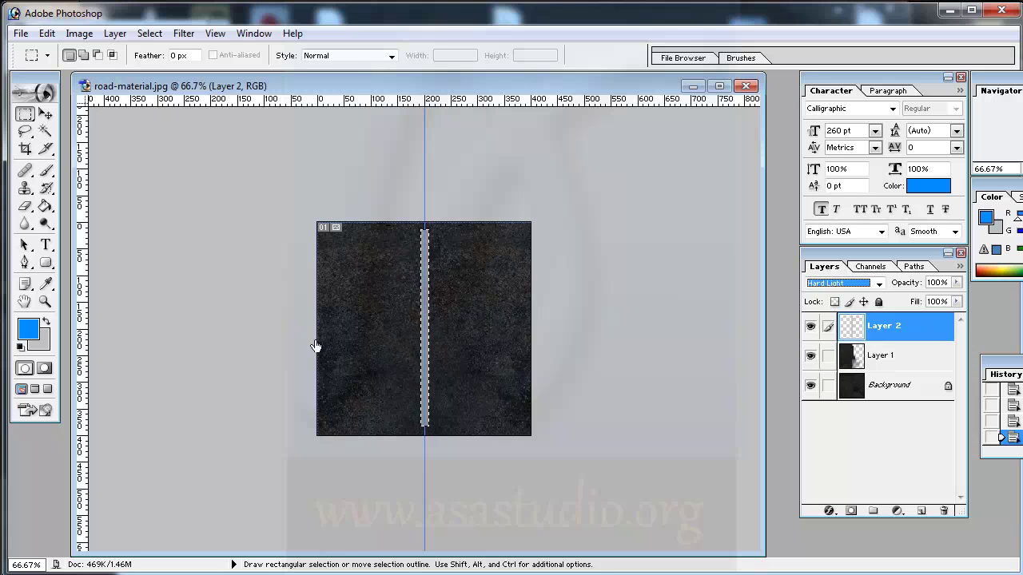
left_click(315, 340)
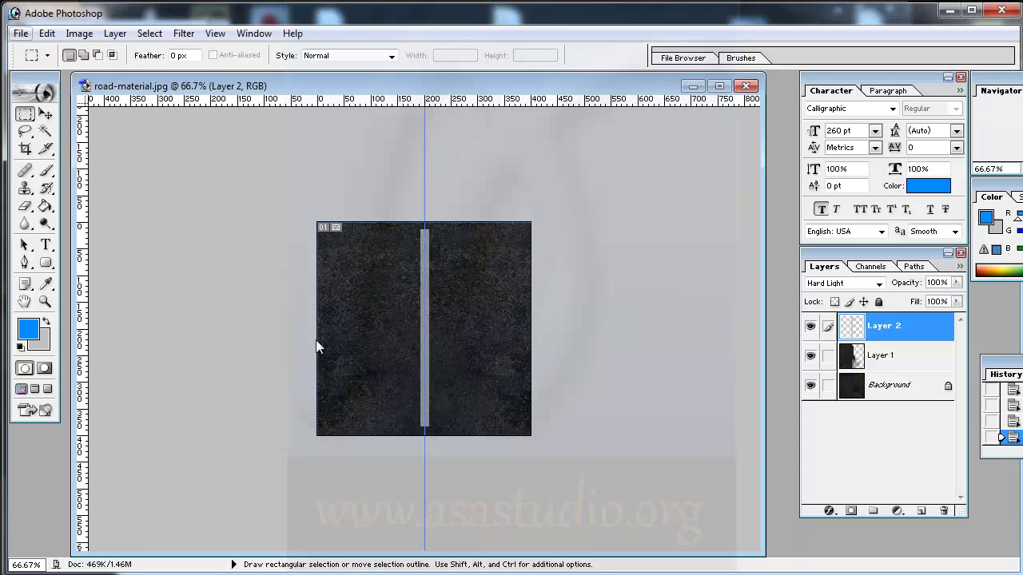
Open the Save for Web export dialog
key("alt+f")
key("Down")
key("Down")
key("Down")
key("Return")
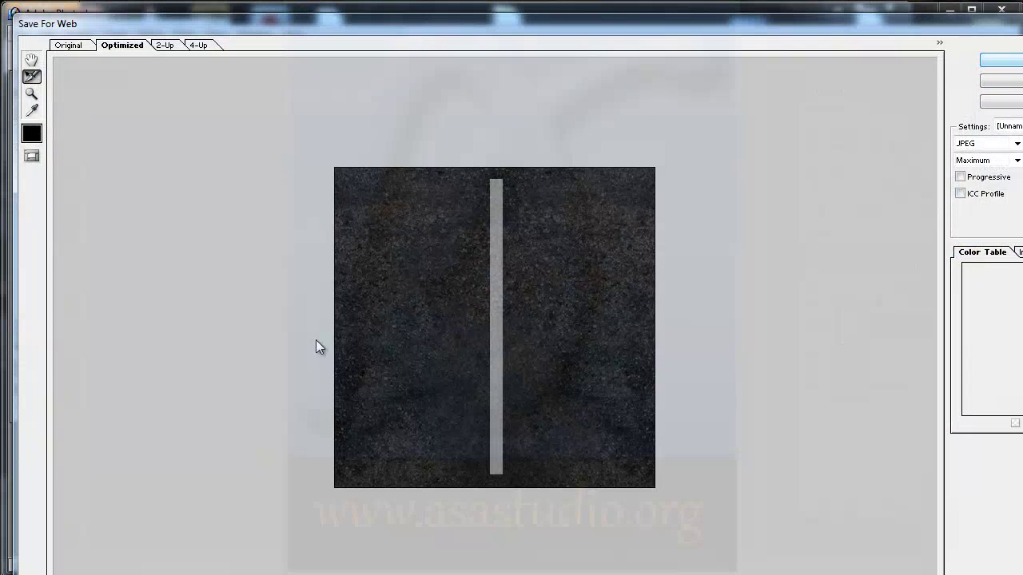
Start saving the optimized image and browse the save-location list
key("Return")
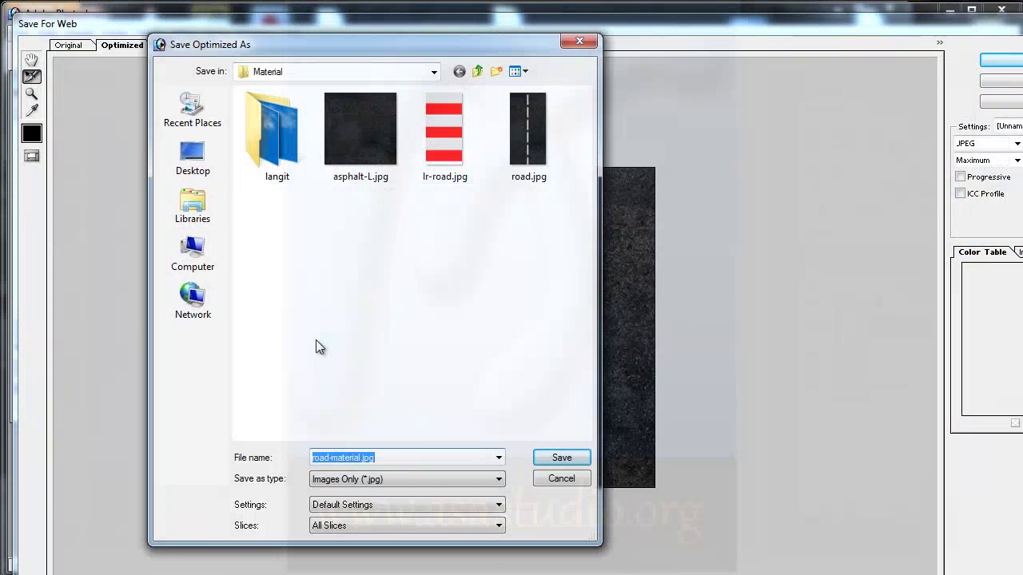
key("alt+i")
key("F4")
key("F4")
key("F4")
key("h")
key("g")
key("a")
key("m")
key("Up")
key("Up")
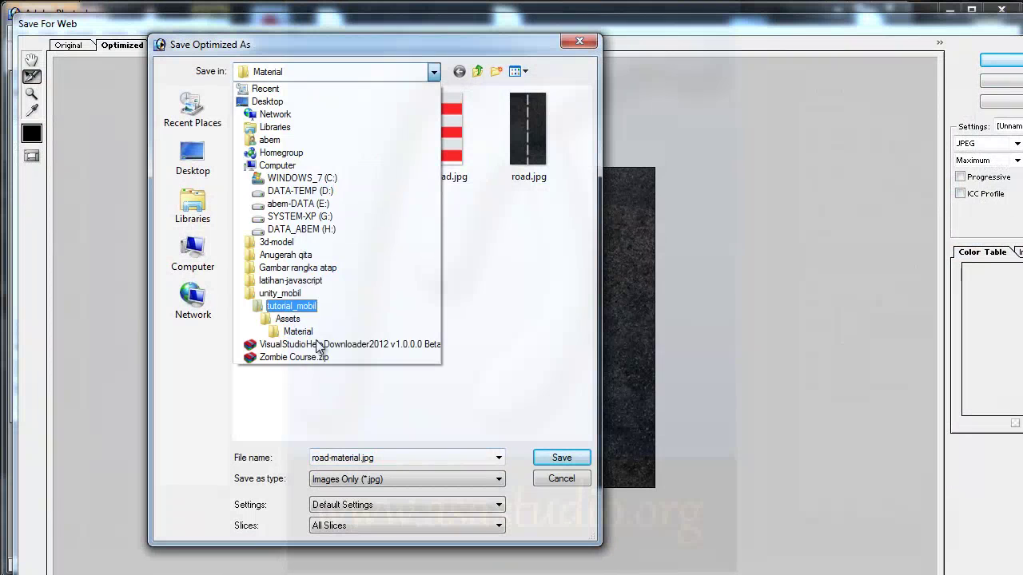
key("Escape")
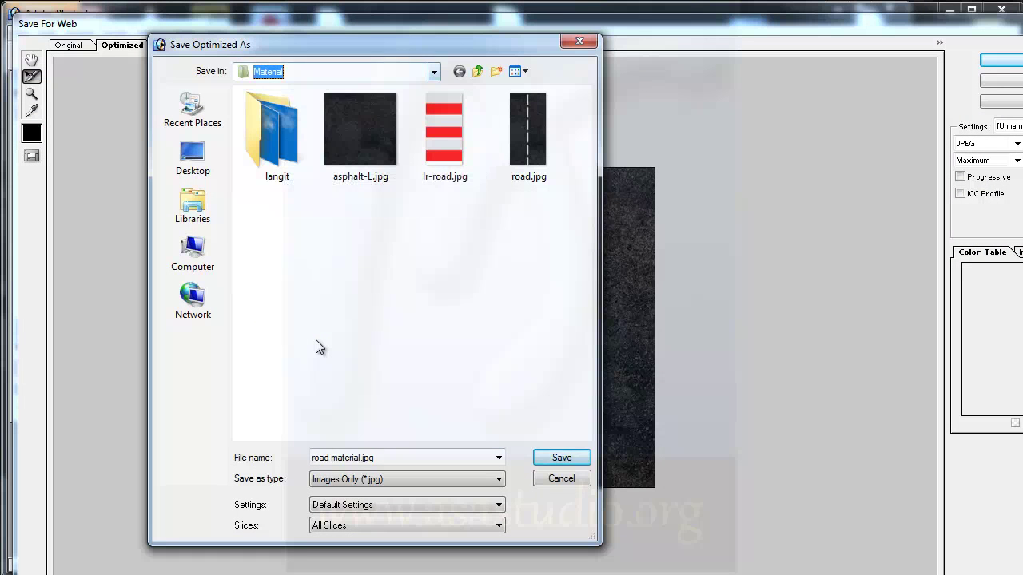
Navigate to tutorial_mobil > Assets > max_file > Materials as the save folder
key("F4")
key("Home")
key("Down")
key("Down")
key("Down")
key("Down")
key("Return")
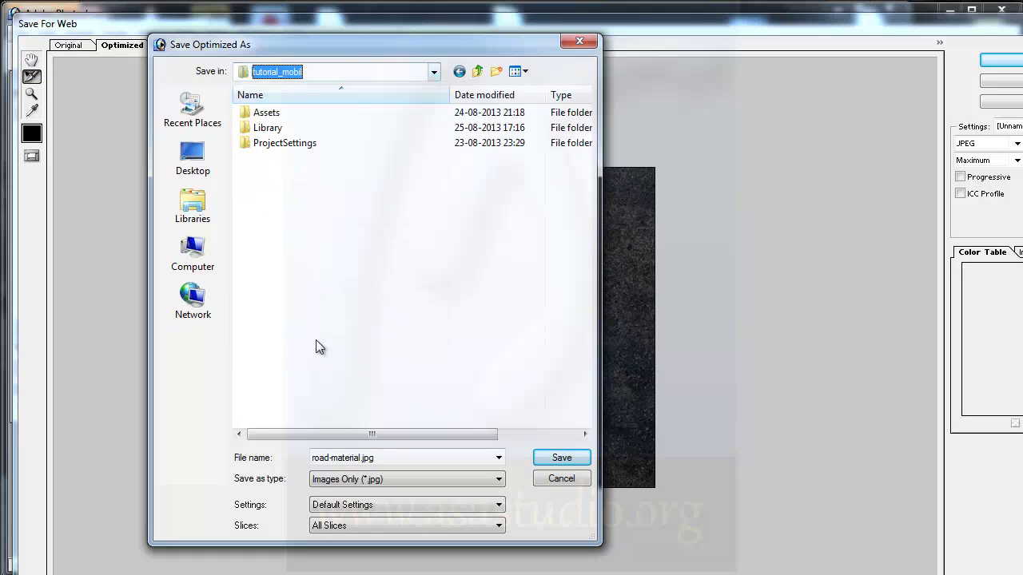
key("Tab")
key("Return")
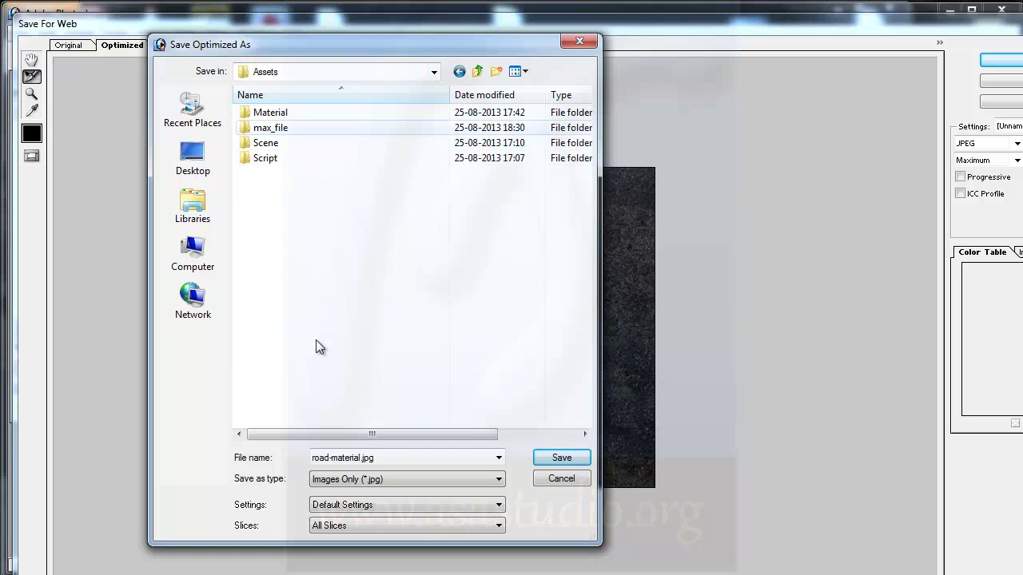
key("Return")
key("Down")
key("Return")
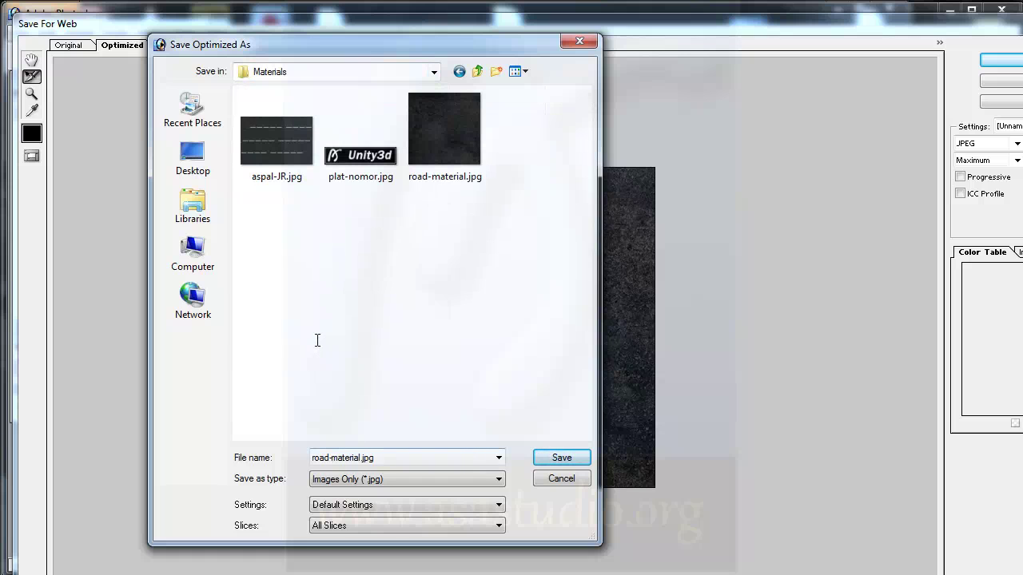
Save as road-materialV2.jpg, then close the document without saving changes
key("Tab")
key("Right")
type("V2")
key("Return")
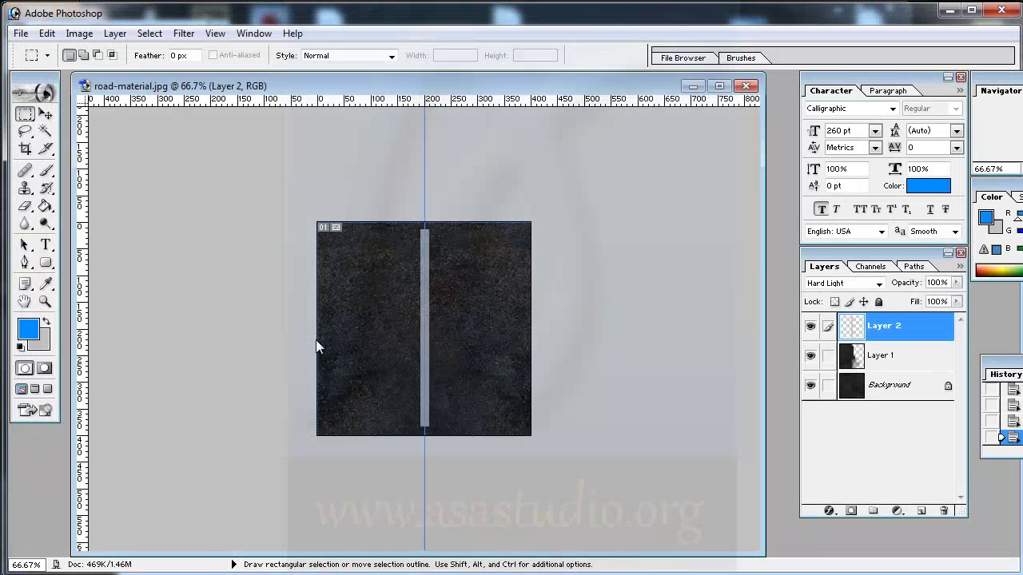
key("ctrl+w")
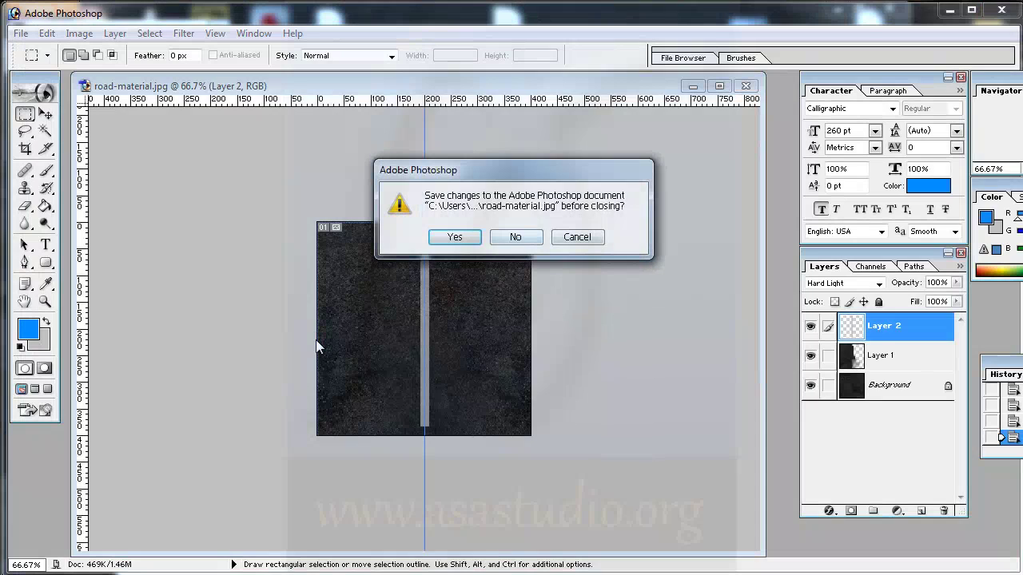
key("n")
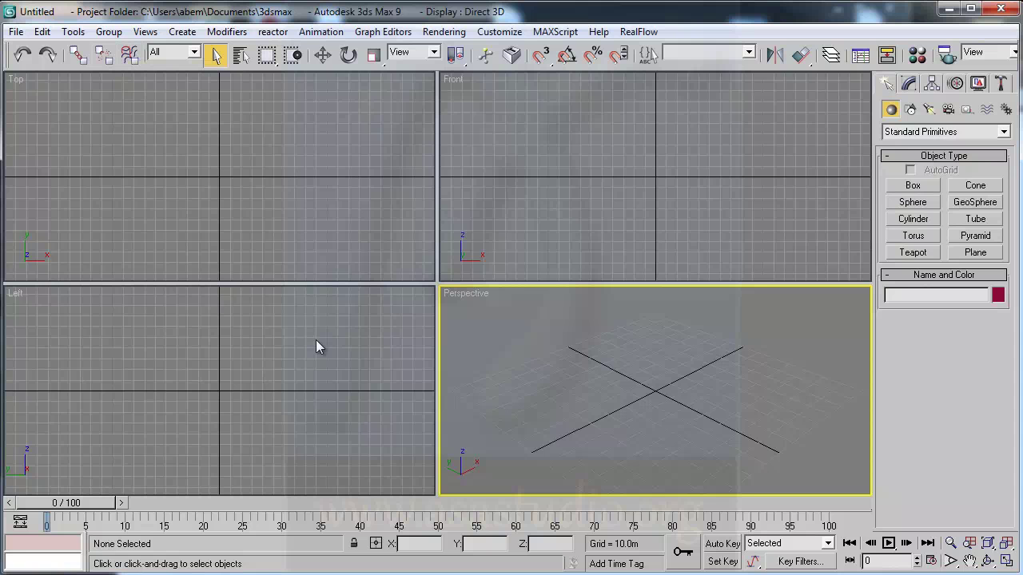
Set display units to Metric Meters and the system unit to 1 Unit = 1.0 Meters
key("alt+u")
key("Down")
key("Down")
key("Down")
key("Return")
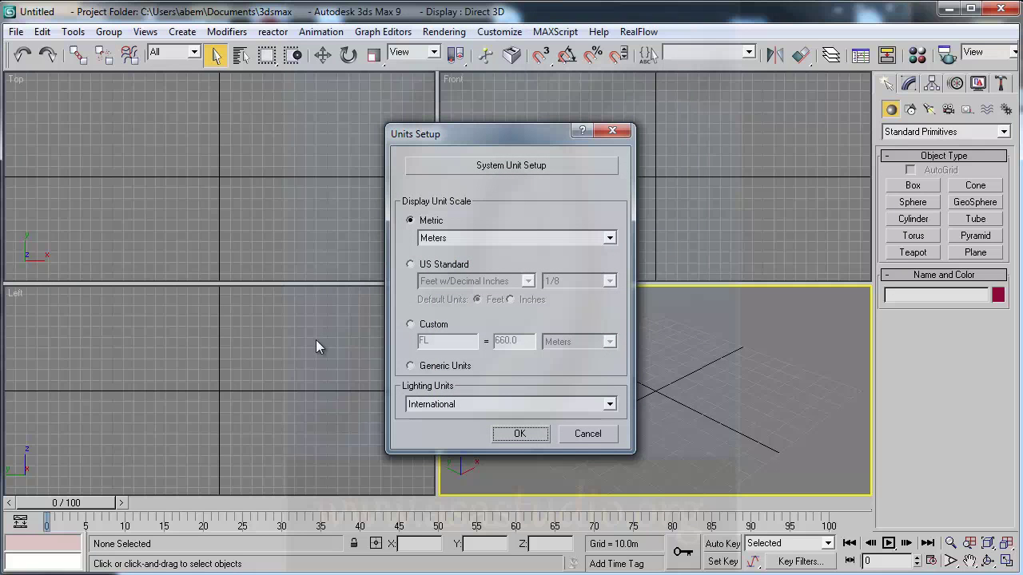
key("alt+Down")
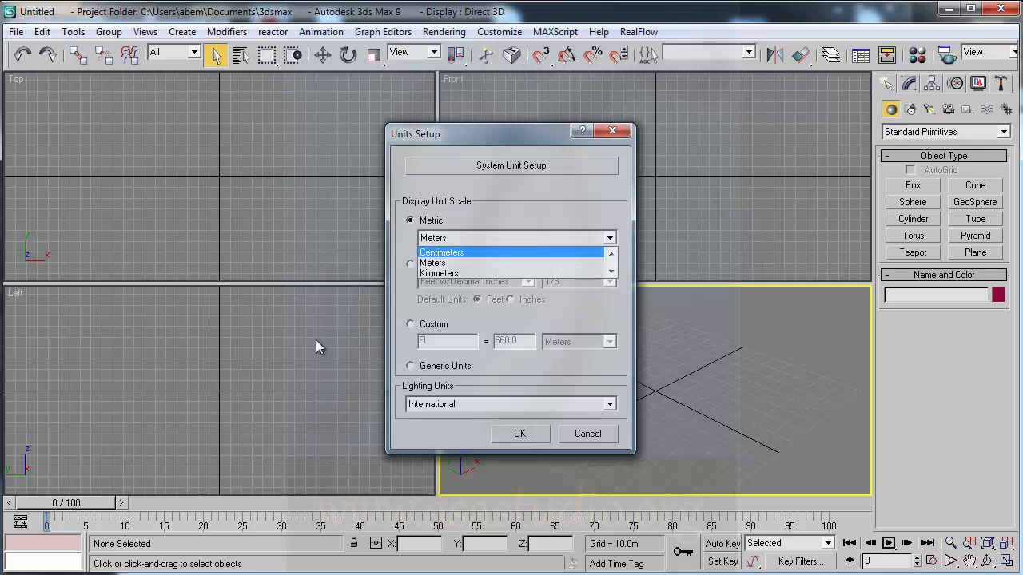
key("Return")
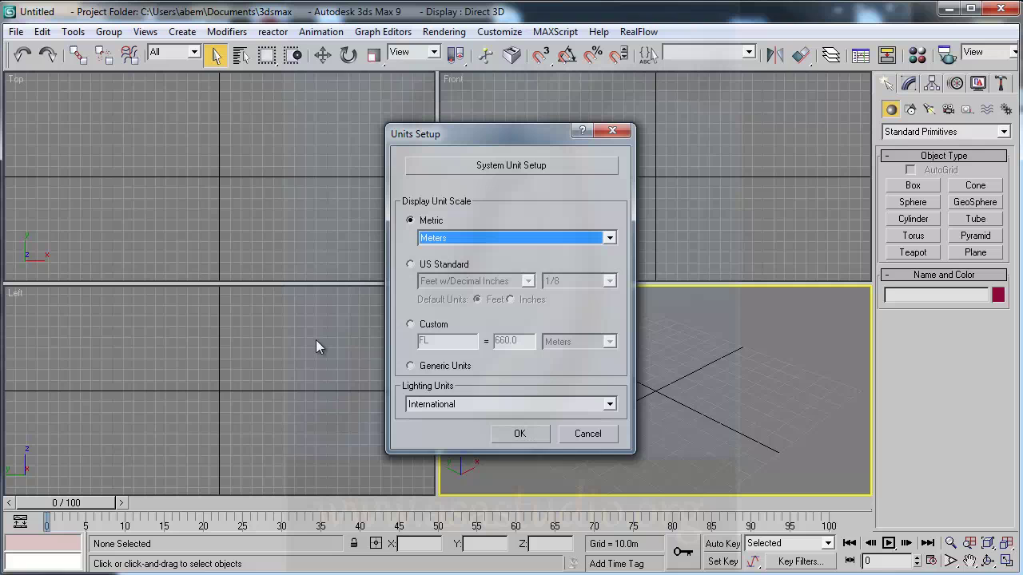
key("shift+Tab")
key("Return")
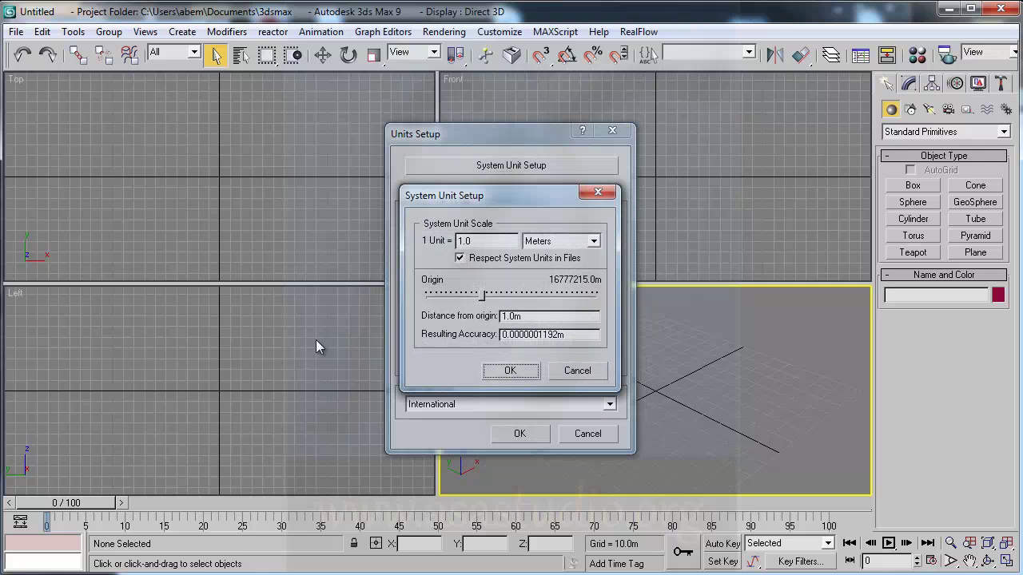
key("alt+Down")
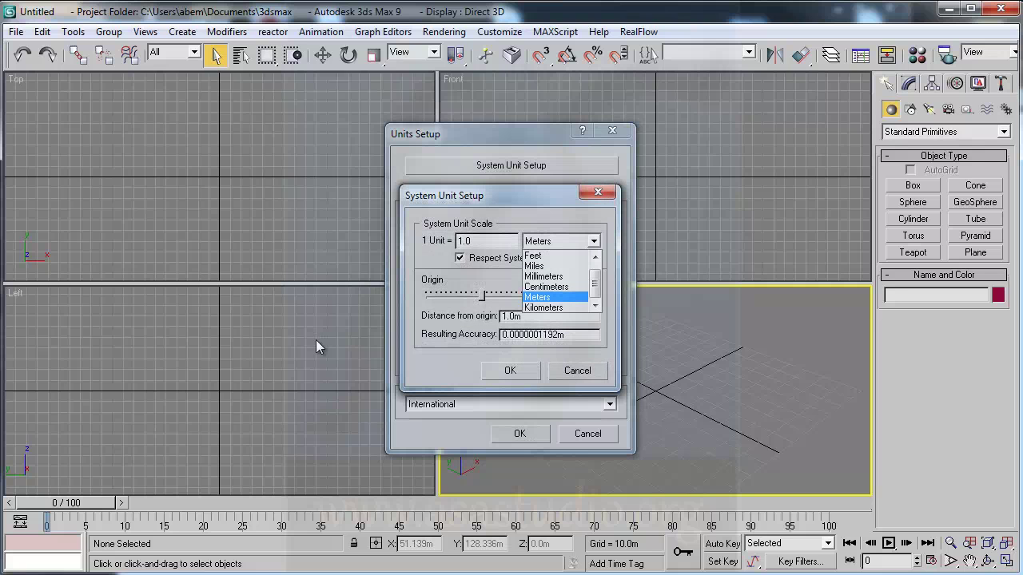
key("Return")
key("Return")
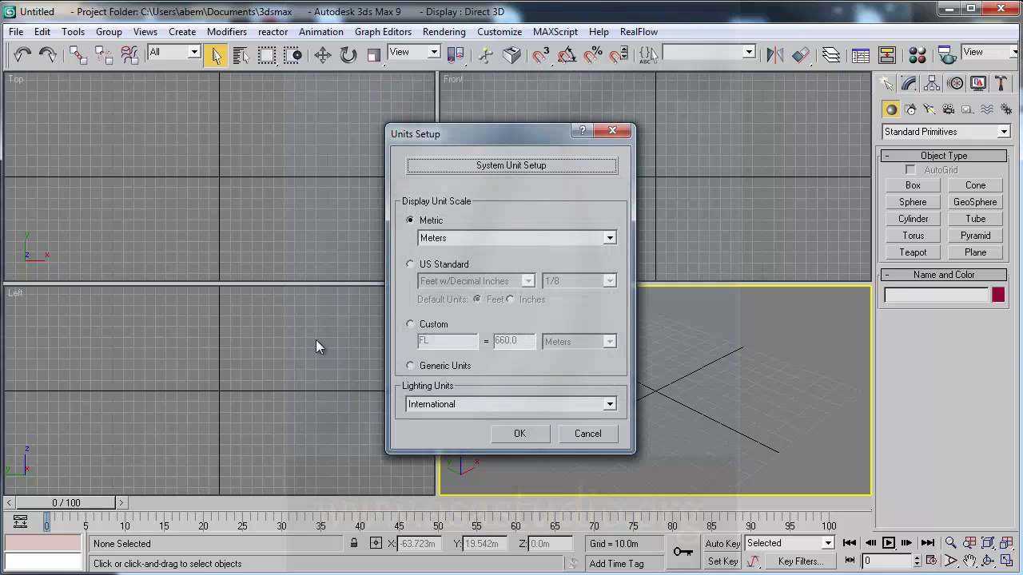
key("Return")
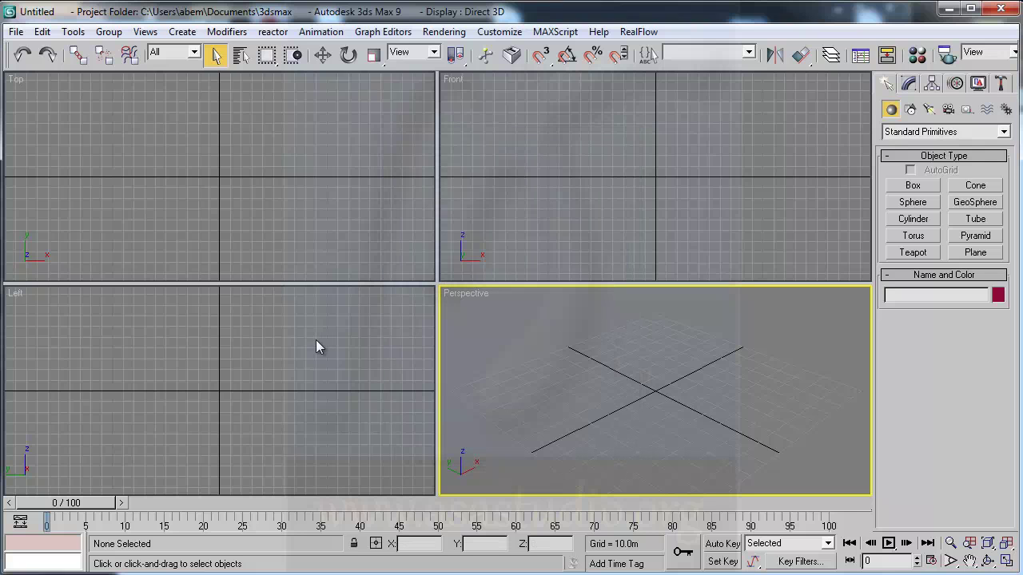
Draw Box01 in the Top view with 200 m length and width, and zoom extents all
key("b")
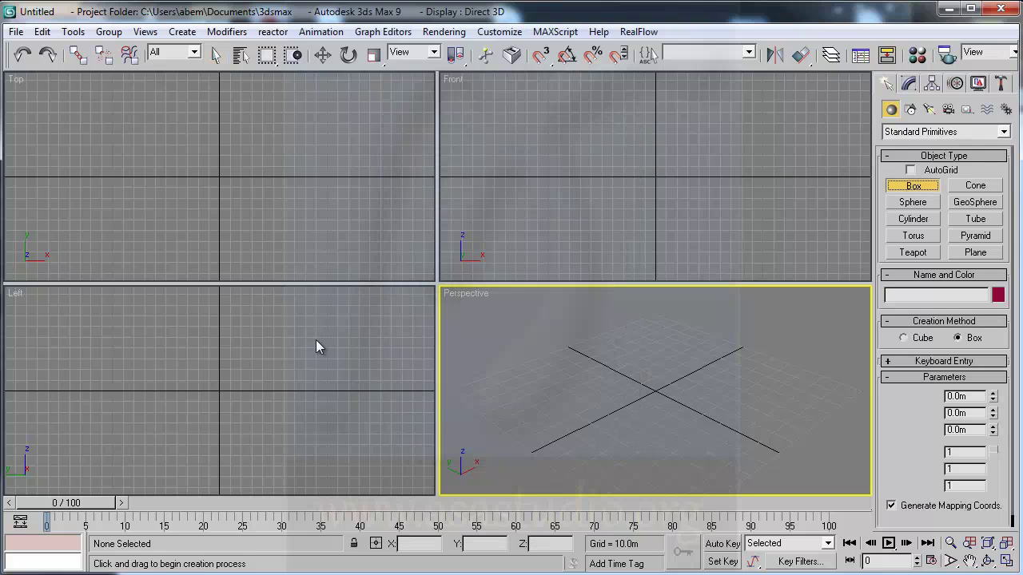
left_click_drag(163, 109, 283, 230)
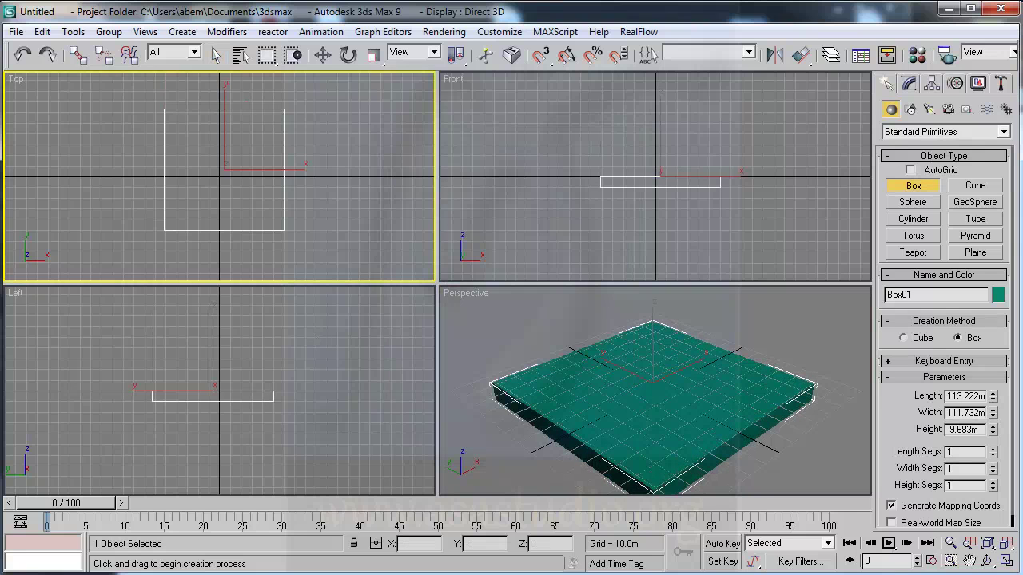
double_click(965, 395)
type("3")
type("00")
key("Tab")
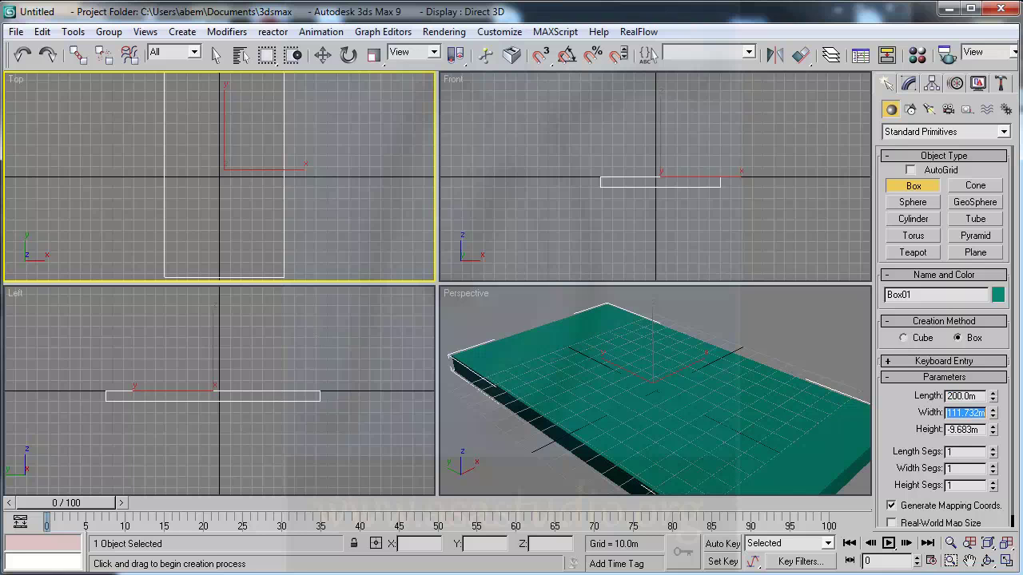
type("200")
key("Return")
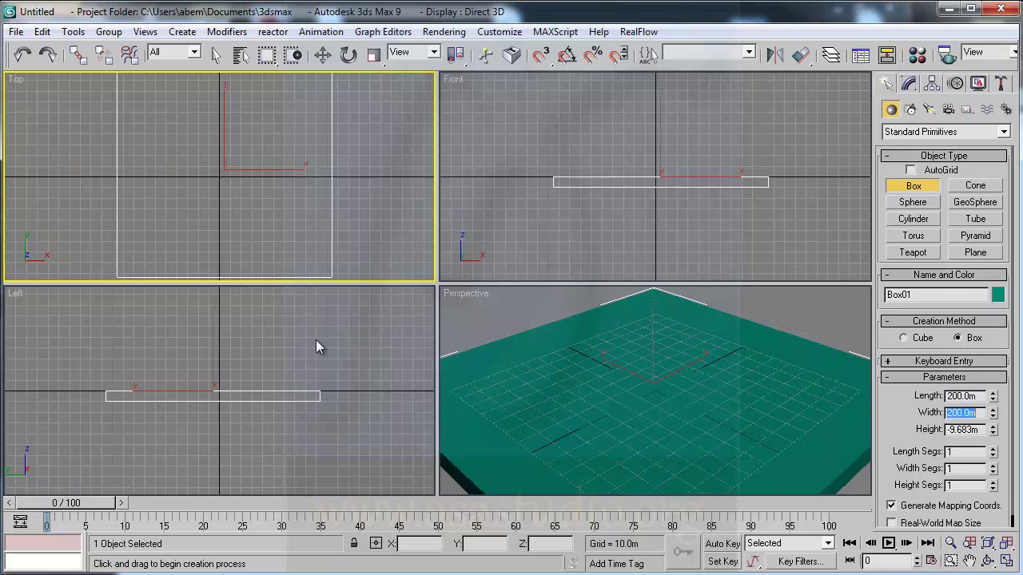
key("shift+ctrl+z")
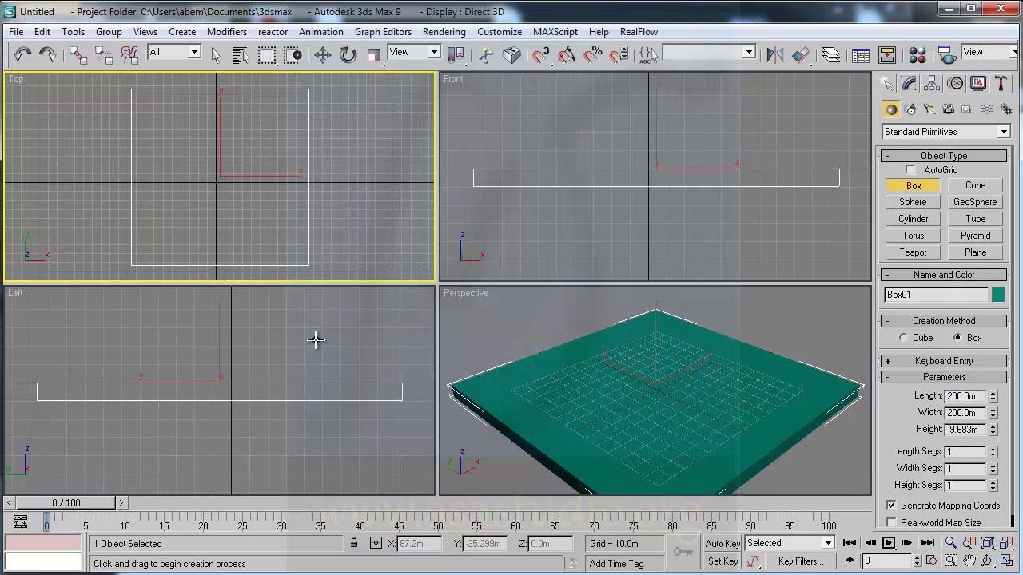
left_click(910, 109)
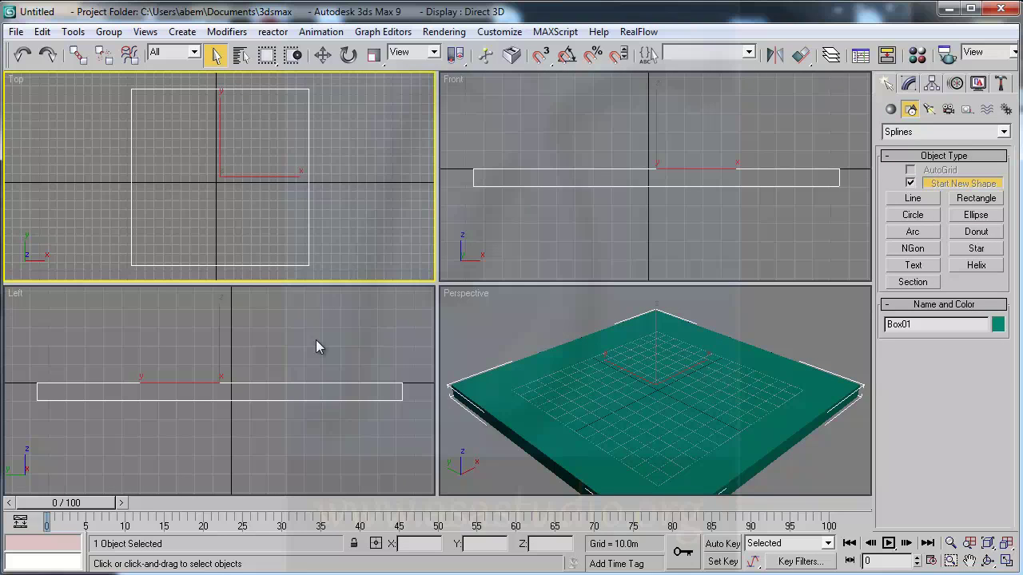
Start a Line spline in the maximized Top view and place the track's left and bottom points
key("l")
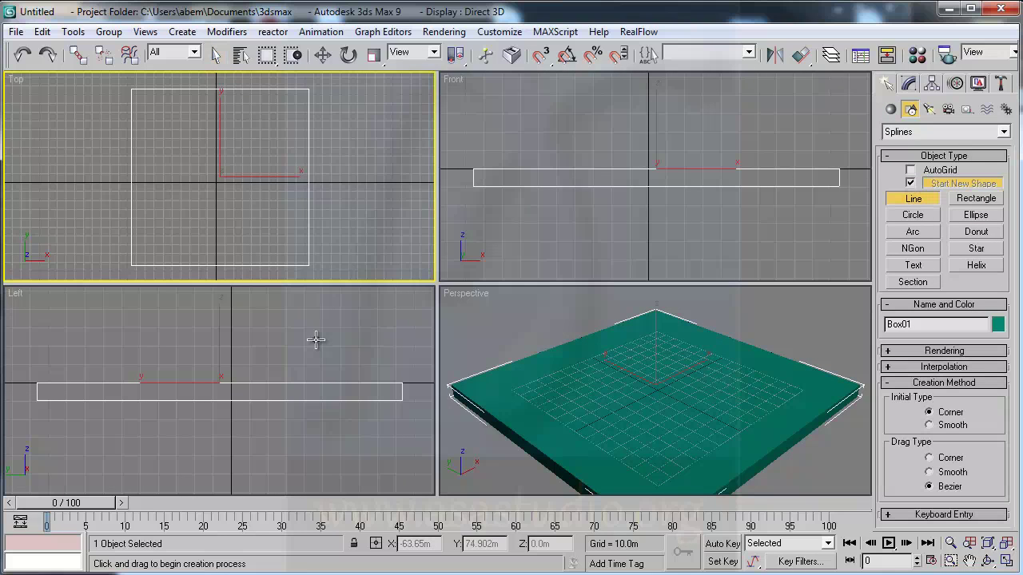
key("alt+w")
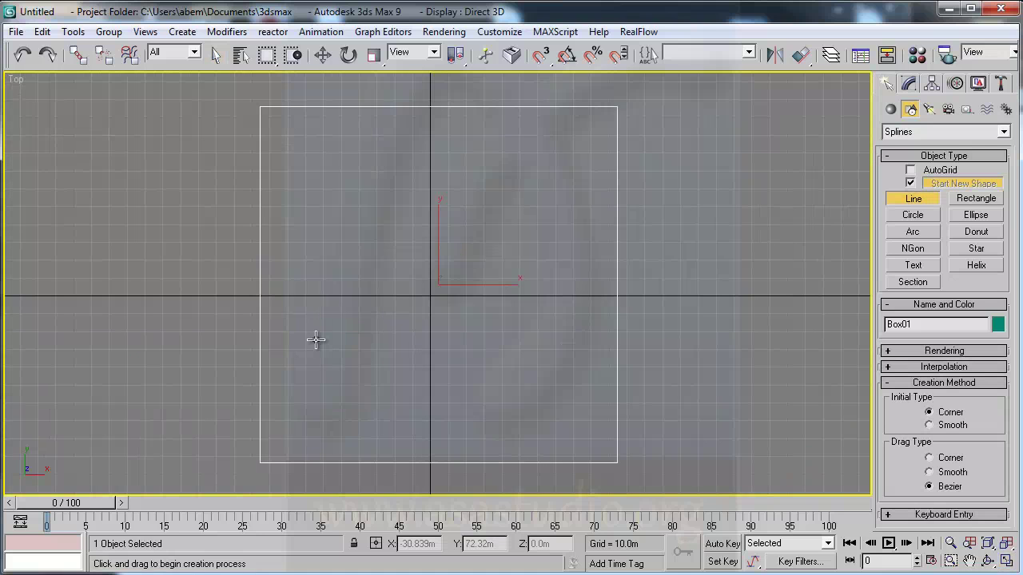
left_click(377, 168)
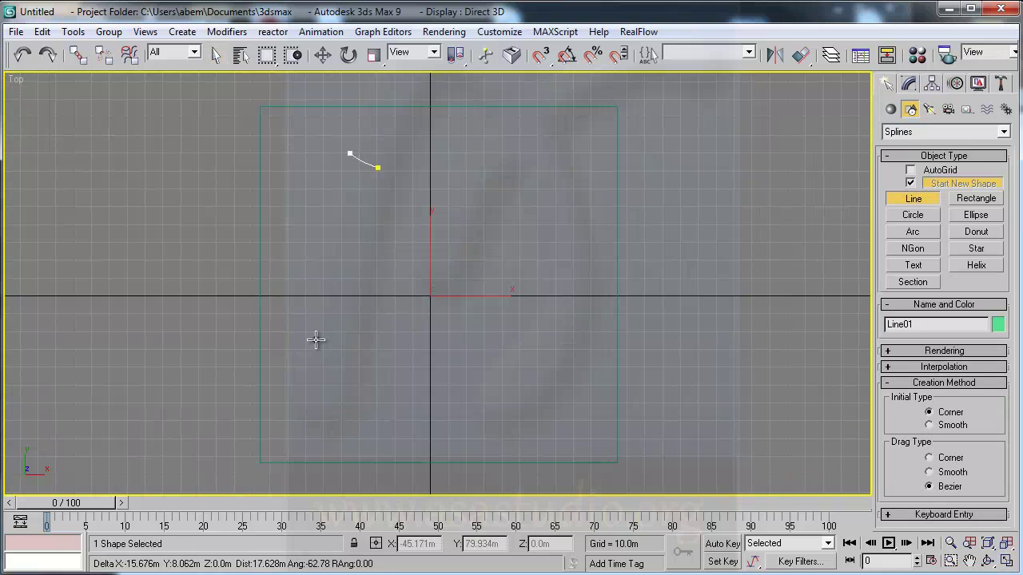
left_click(334, 139)
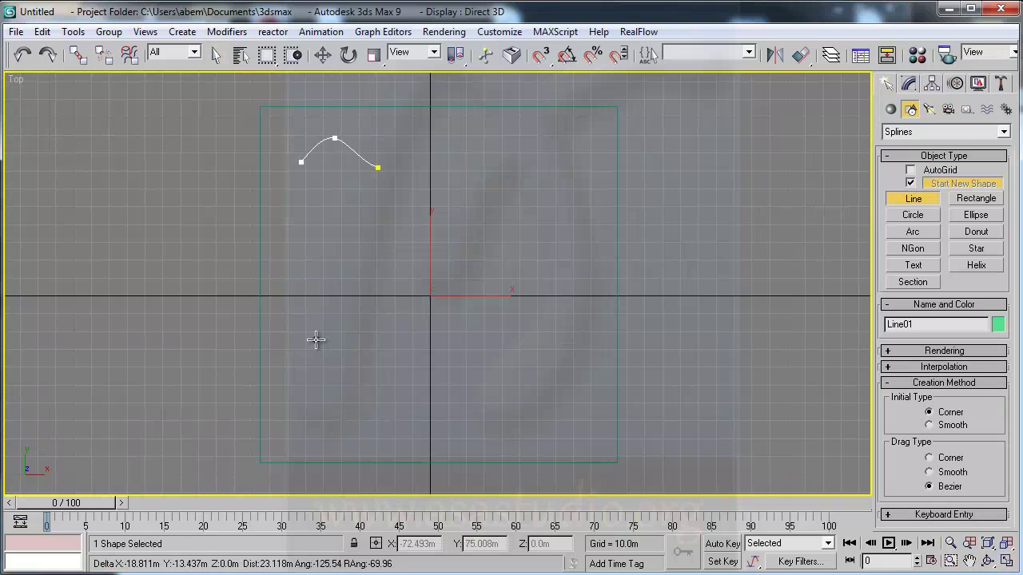
left_click(299, 176)
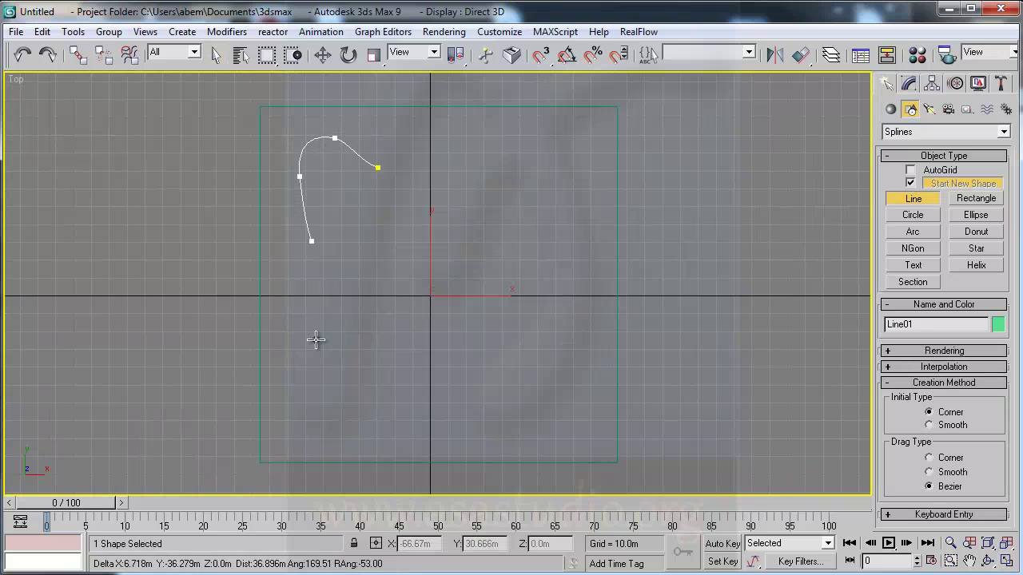
left_click(342, 290)
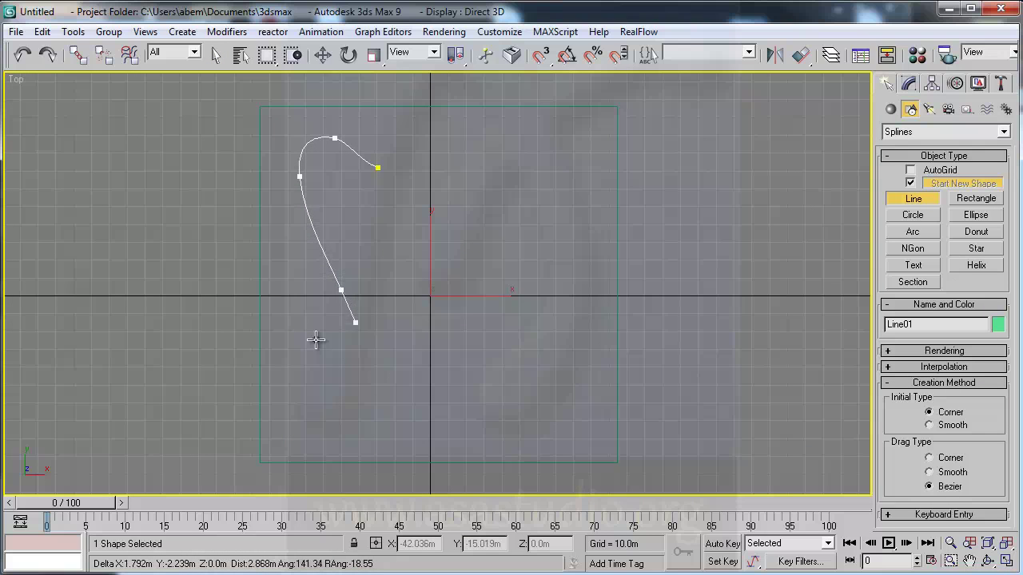
left_click(338, 394)
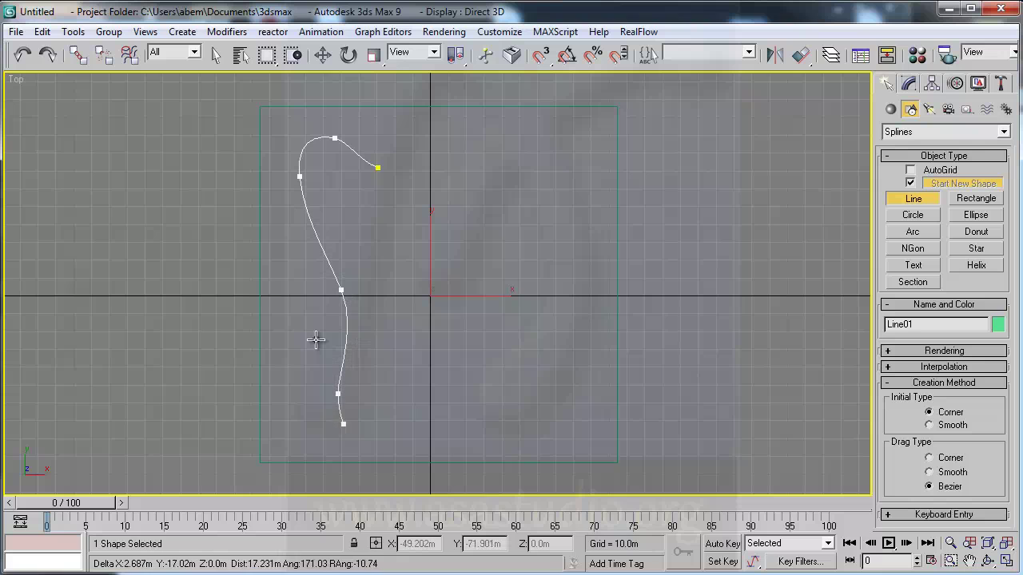
left_click(352, 430)
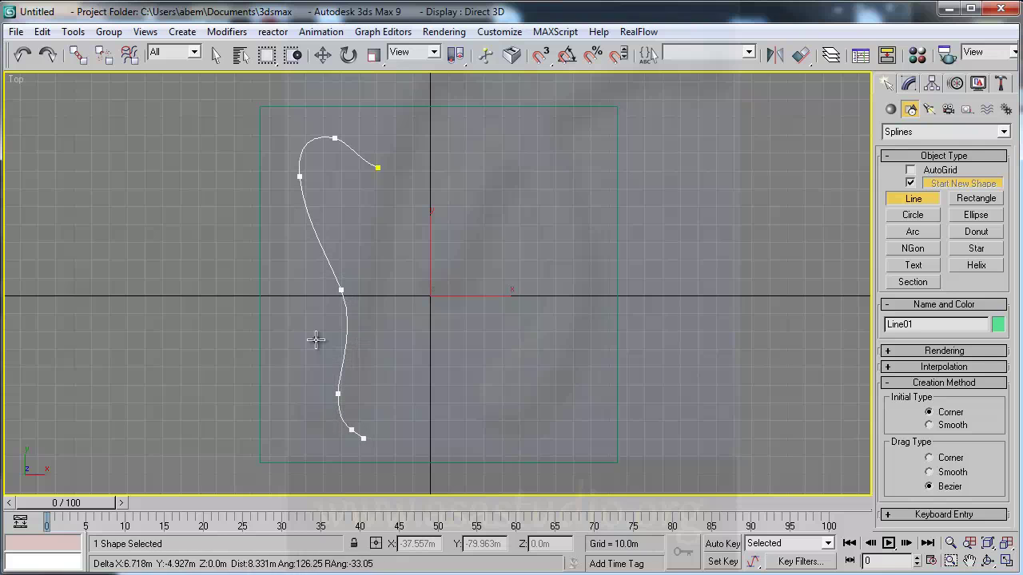
Add the right-side and top track points, close the loop at the first vertex, and stop drawing
left_click(442, 426)
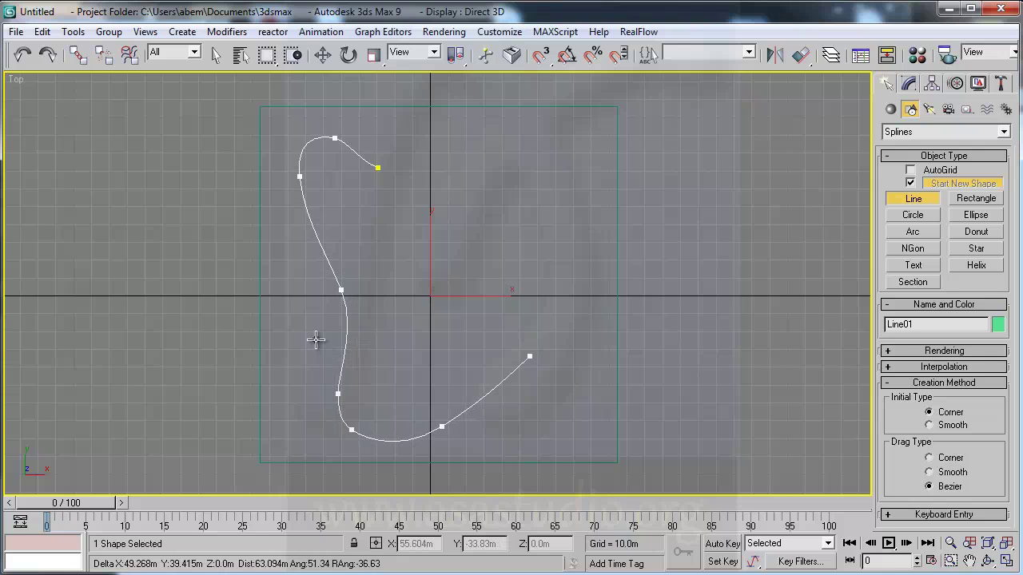
left_click(544, 330)
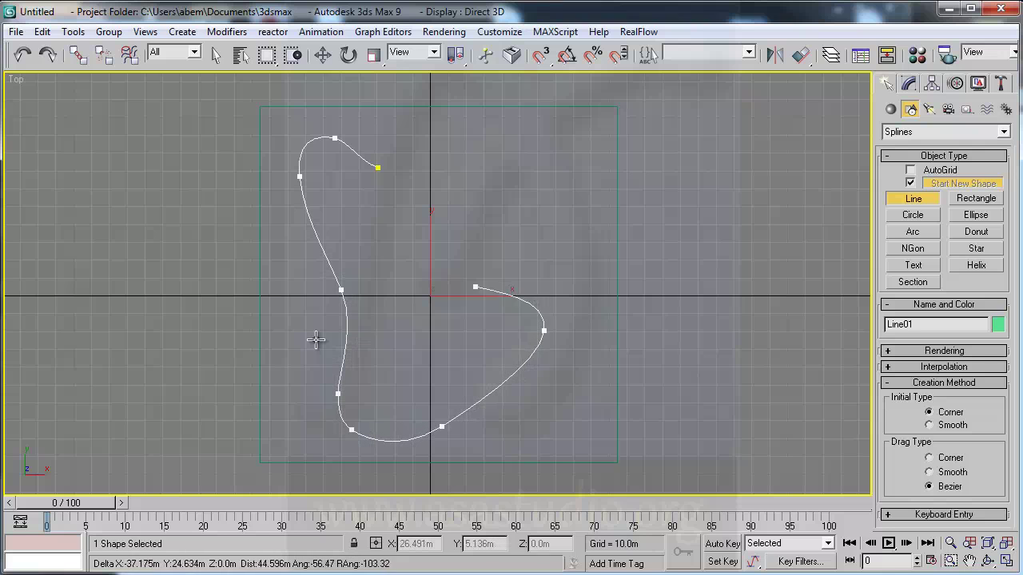
left_click(424, 269)
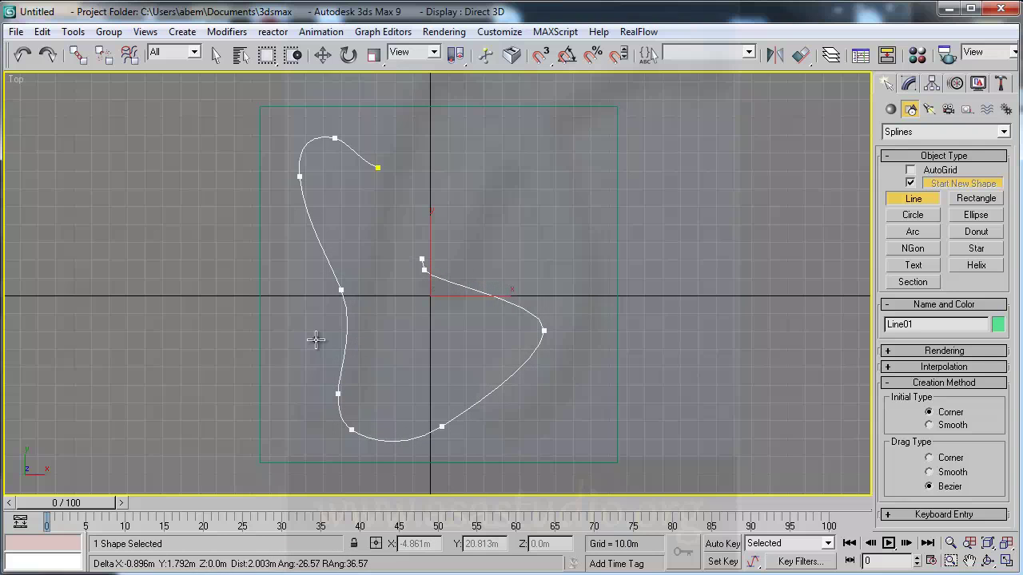
mouse_move(464, 182)
left_mouse_down()
mouse_move(539, 186)
mouse_move(520, 143)
mouse_move(505, 147)
left_mouse_up()
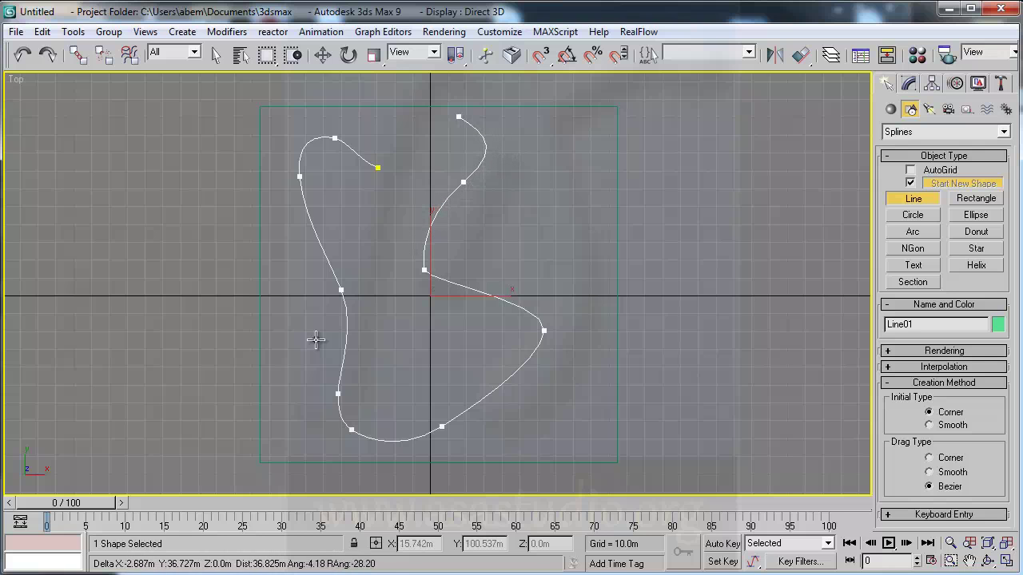
left_click(464, 120)
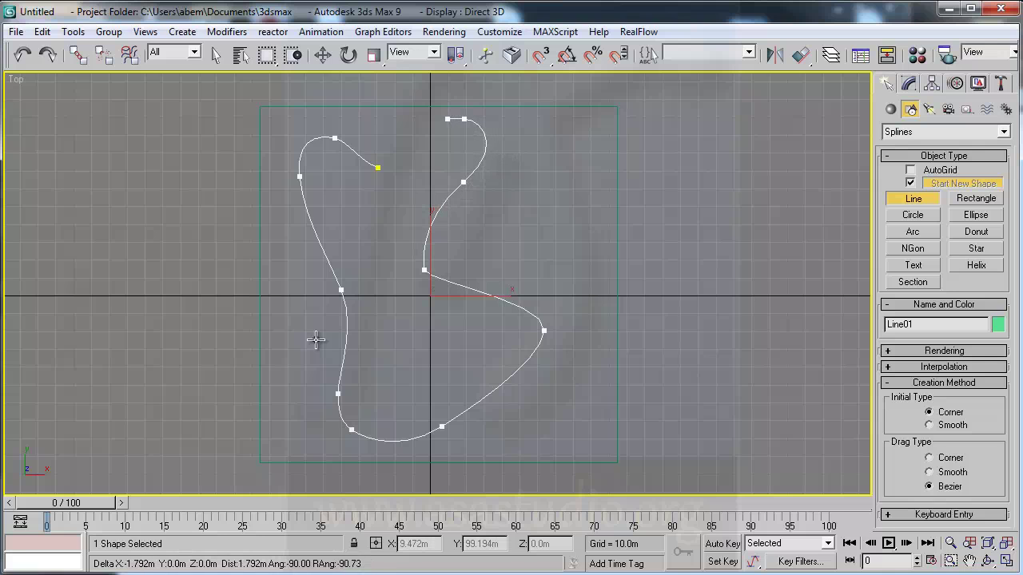
left_click(421, 128)
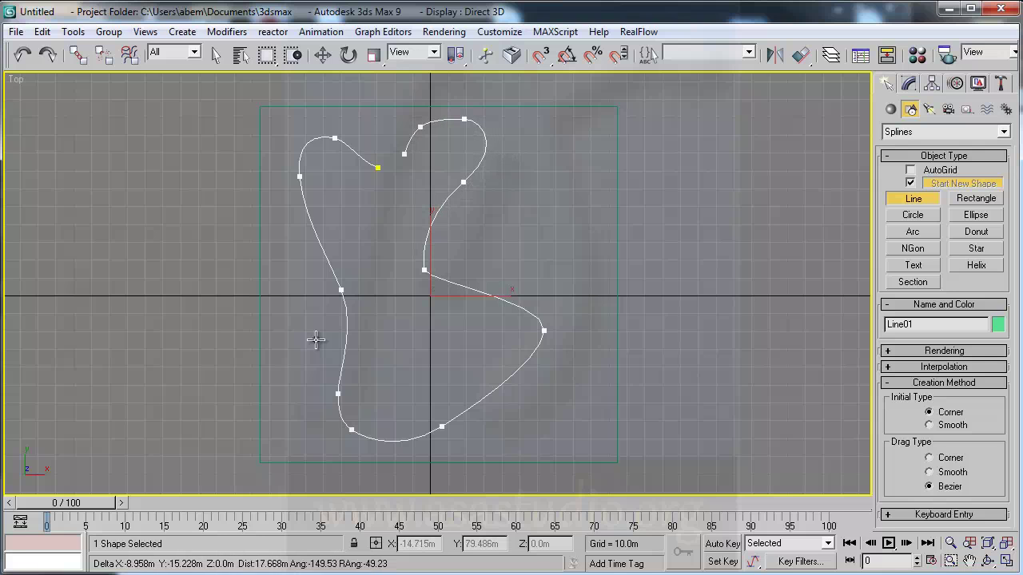
left_click(401, 158)
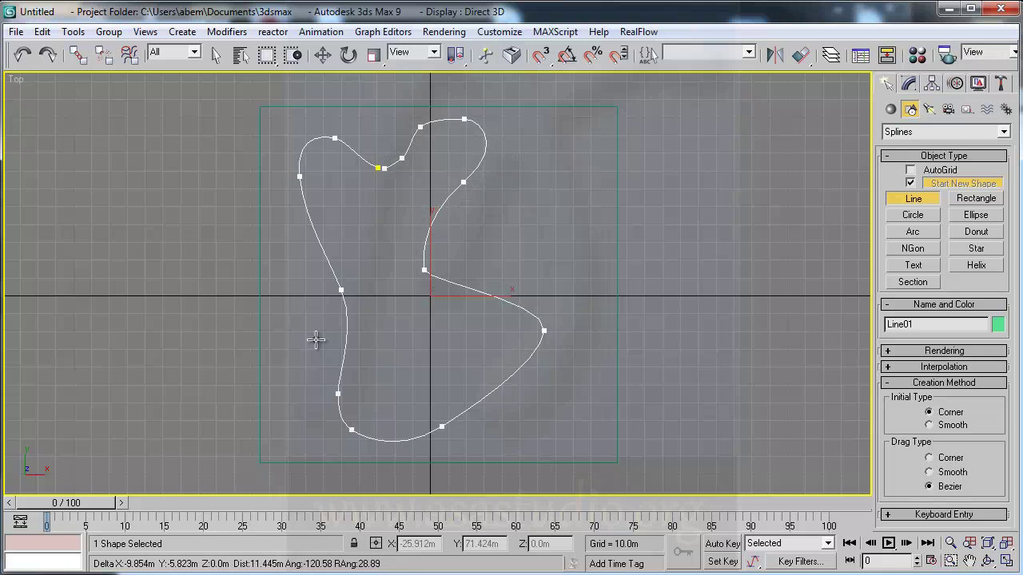
left_click(377, 168)
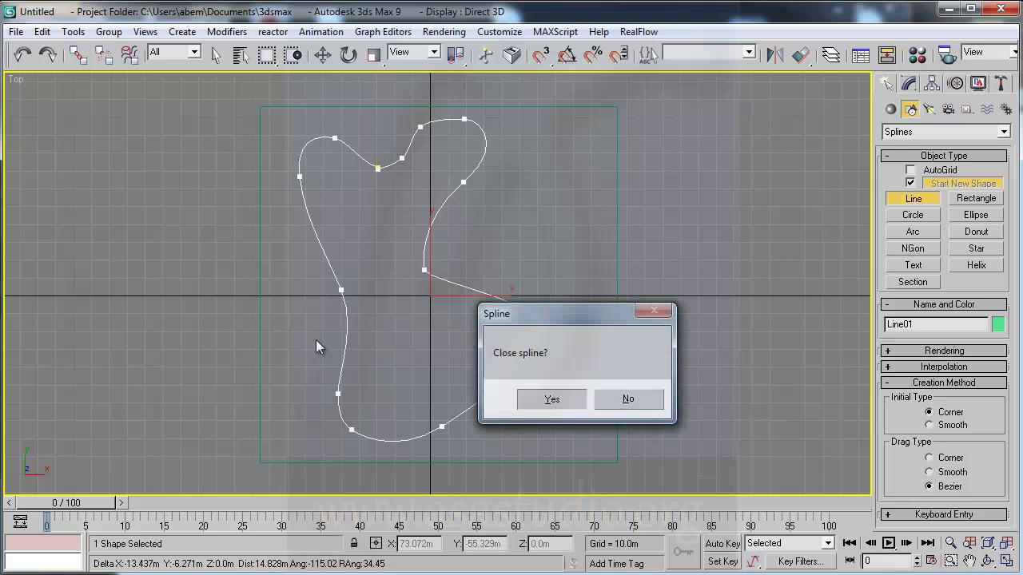
key("Return")
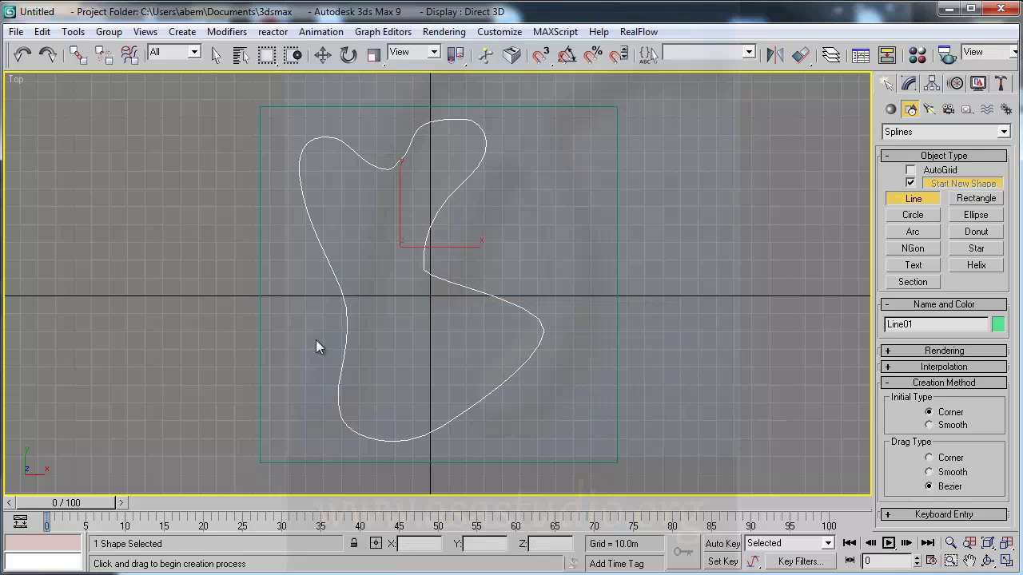
right_click(316, 345)
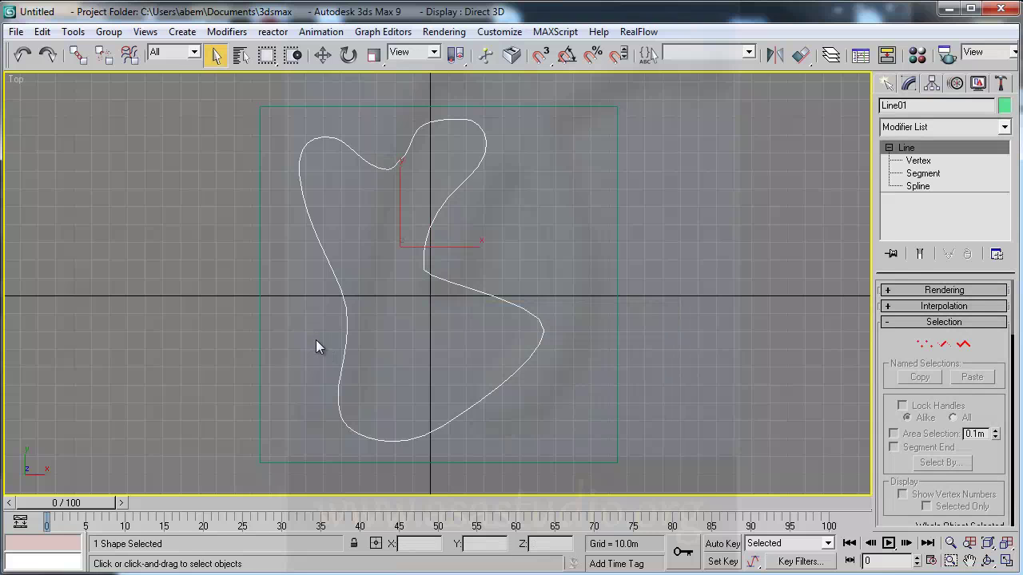
In Vertex mode, move the centre, upper inner, right and bottom track points outward
key("1")
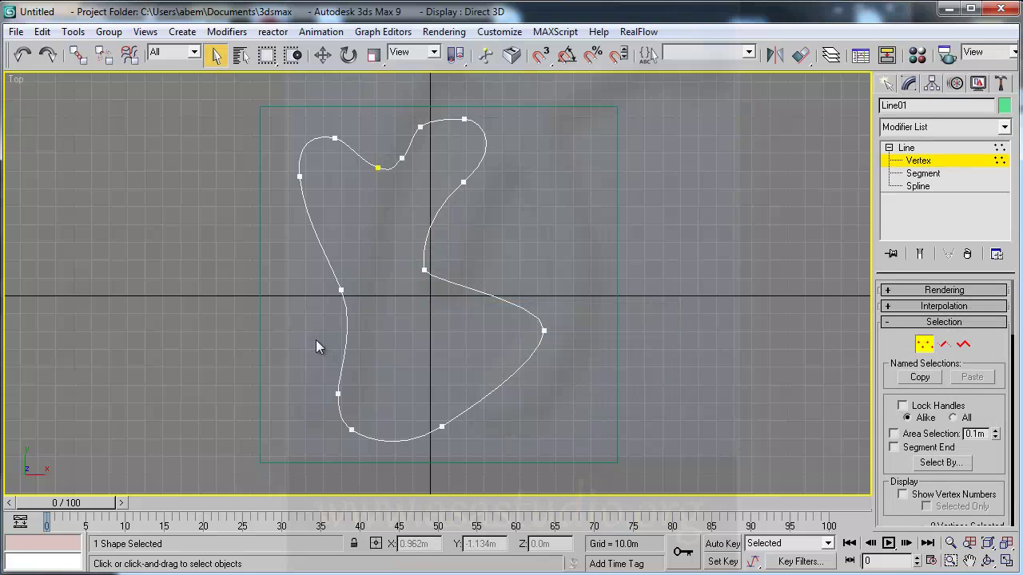
key("w")
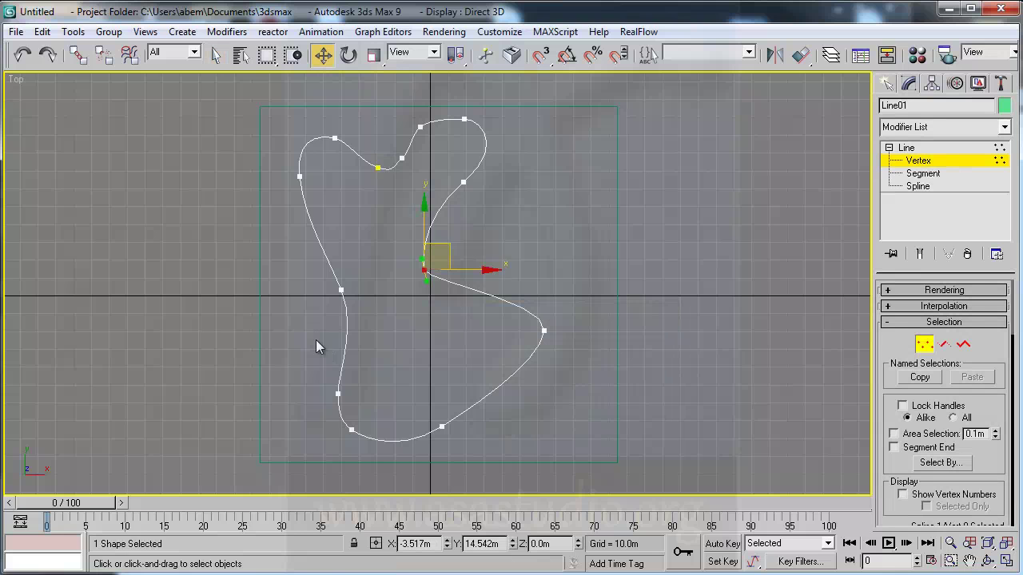
mouse_move(426, 277)
left_mouse_down()
mouse_move(441, 296)
mouse_move(444, 269)
mouse_move(452, 278)
left_mouse_up()
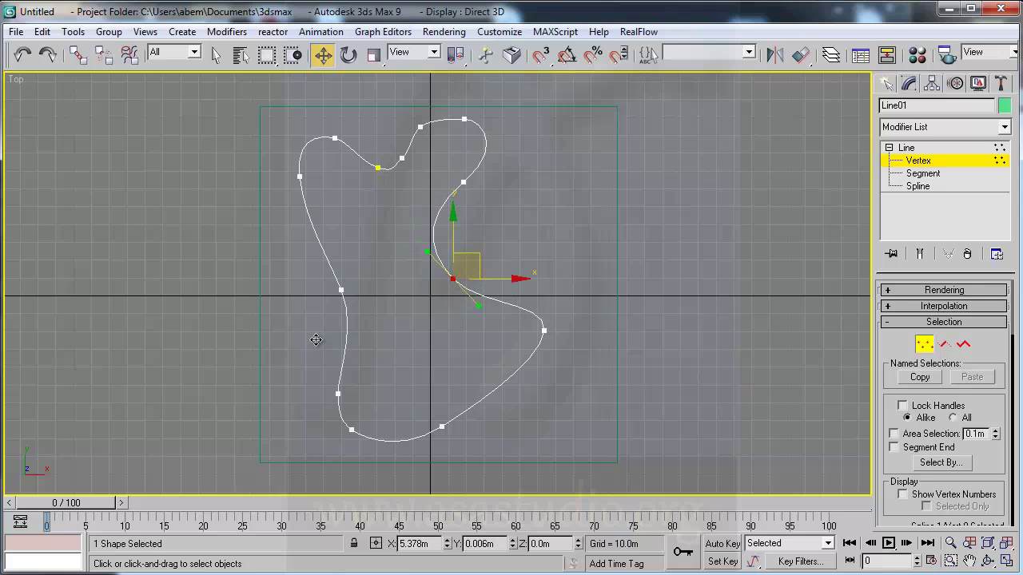
left_click(463, 182)
left_click_drag(464, 182, 490, 201)
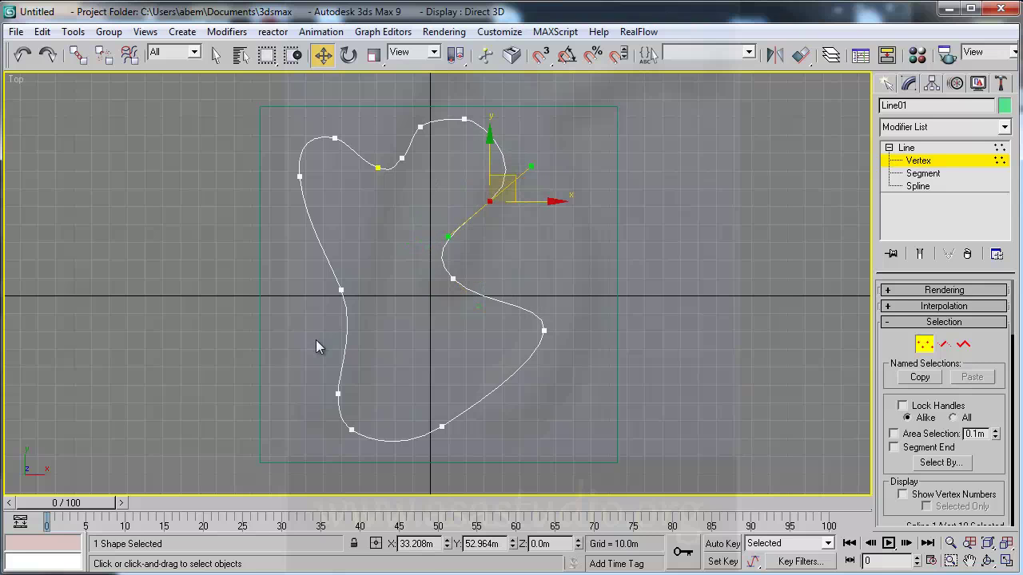
left_click(453, 279)
left_click_drag(453, 279, 485, 294)
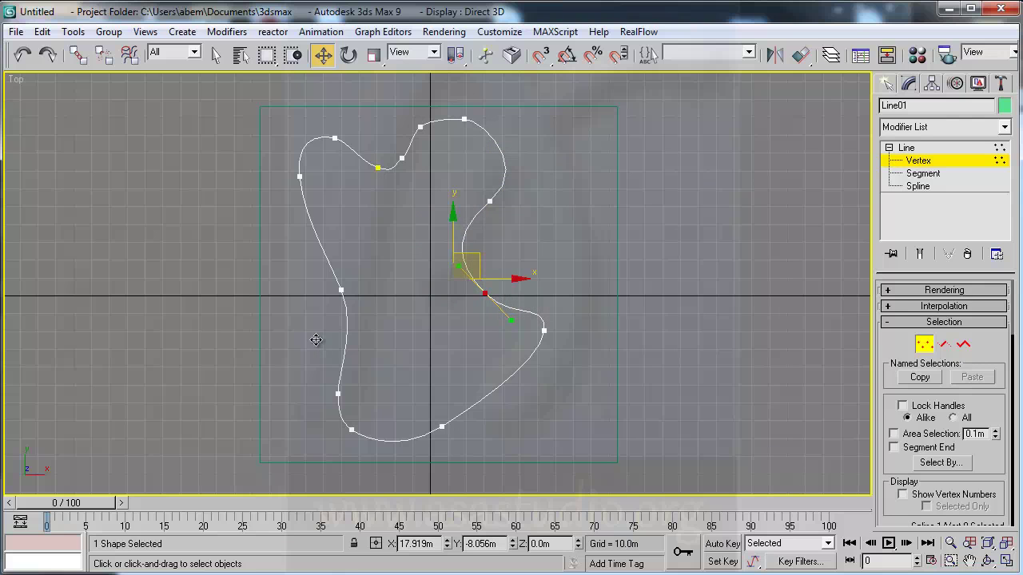
left_click(544, 330)
left_click_drag(544, 330, 549, 357)
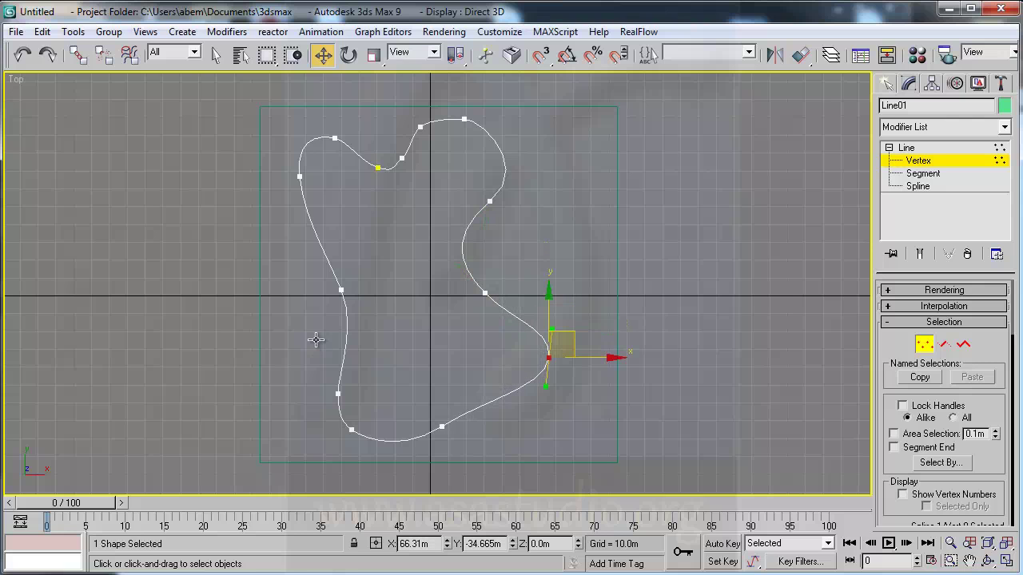
left_click(442, 427)
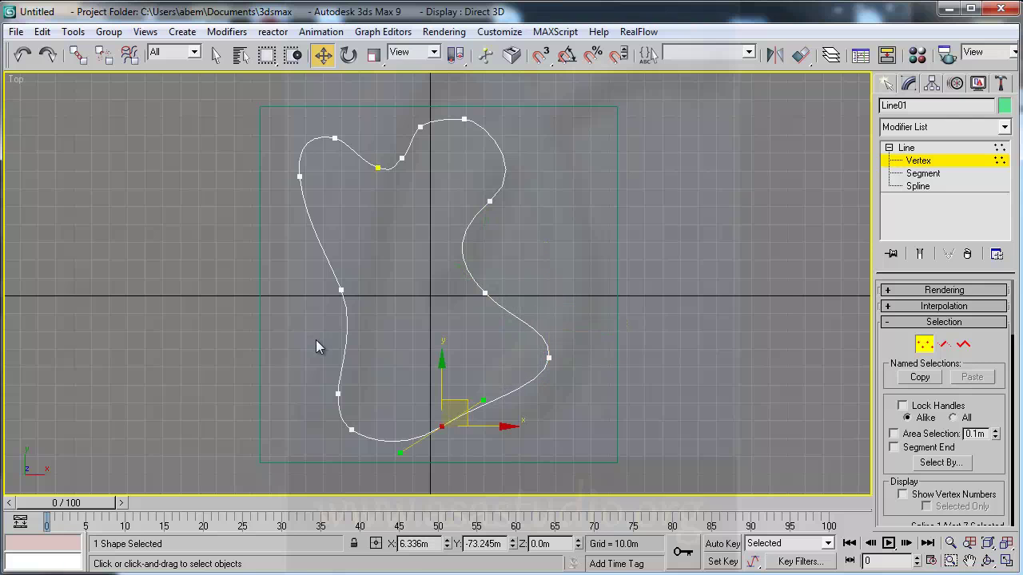
left_click_drag(442, 427, 486, 428)
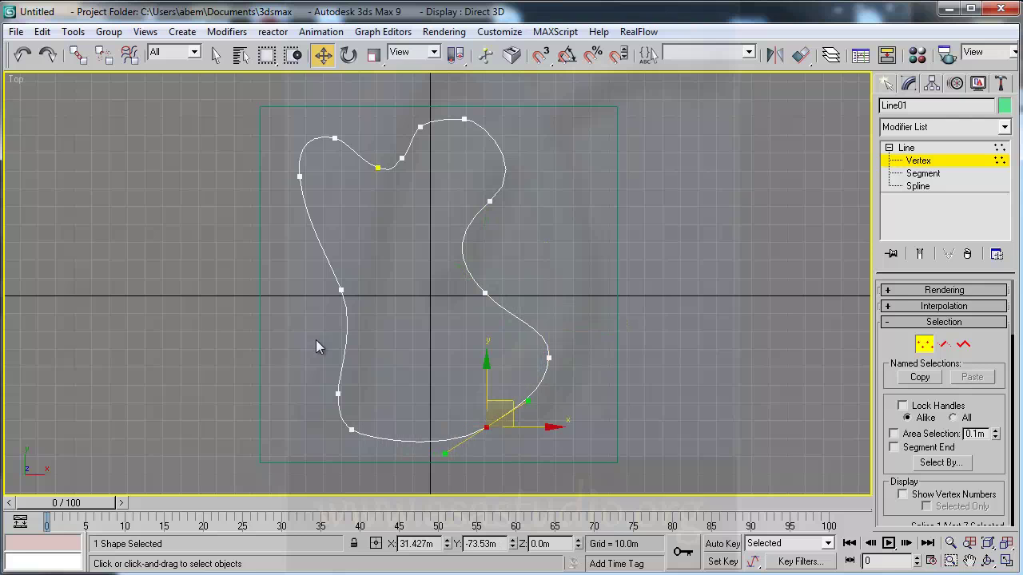
Push the upper right, top and inner middle points further right, smooth their tangents, then deselect
left_click(489, 202)
left_click_drag(489, 202, 536, 188)
left_click_drag(495, 224, 528, 236)
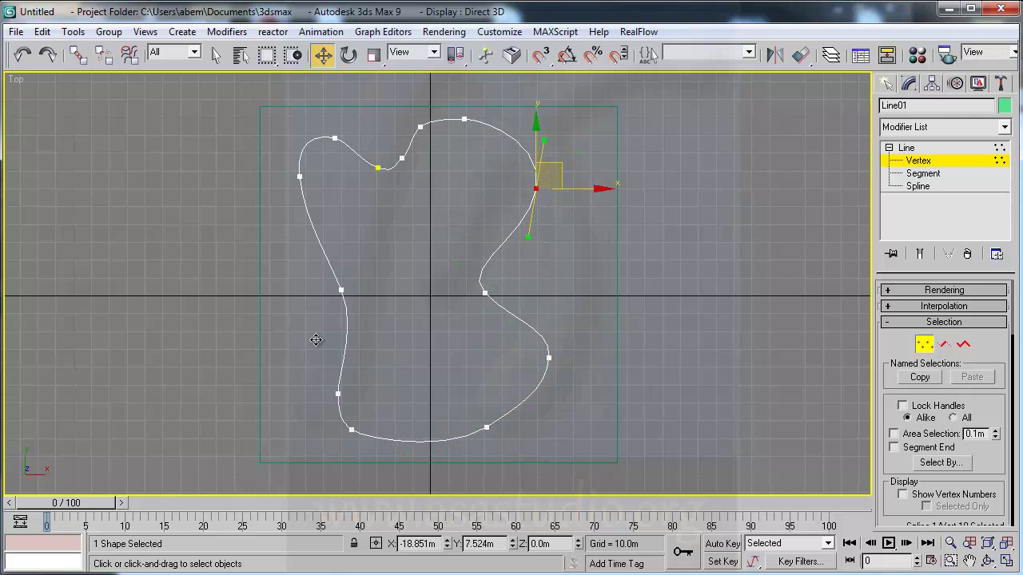
left_click(464, 119)
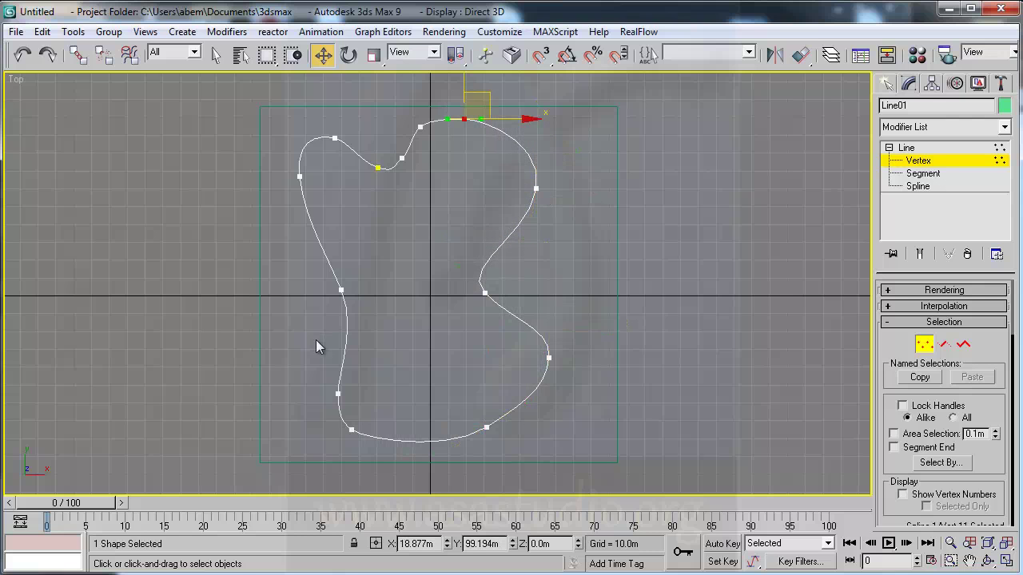
left_click_drag(464, 119, 485, 124)
left_click(536, 189)
left_click_drag(536, 188, 573, 188)
left_click(486, 293)
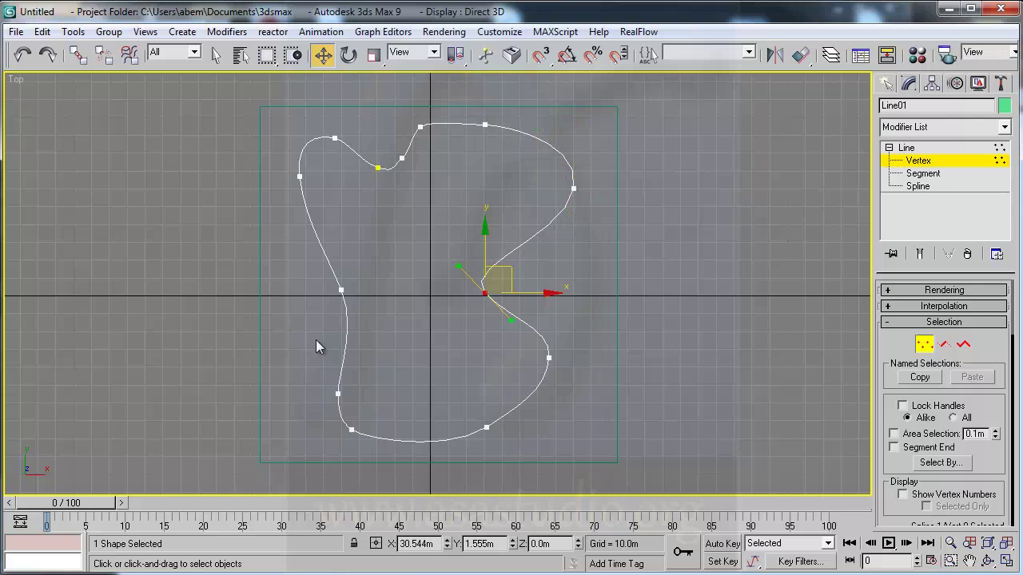
mouse_move(485, 293)
left_mouse_down()
mouse_move(505, 294)
mouse_move(527, 342)
left_mouse_up()
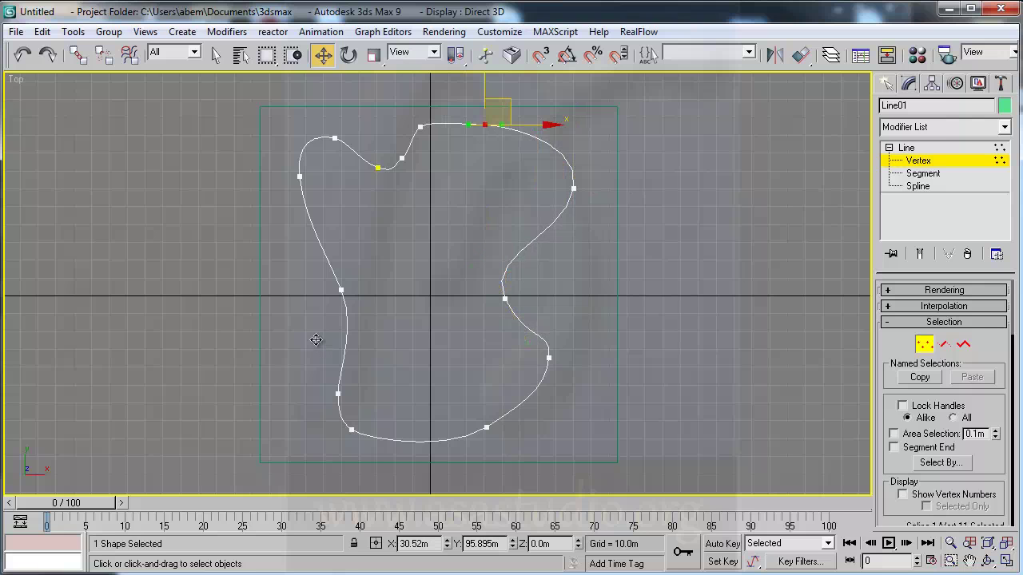
left_click_drag(485, 124, 505, 128)
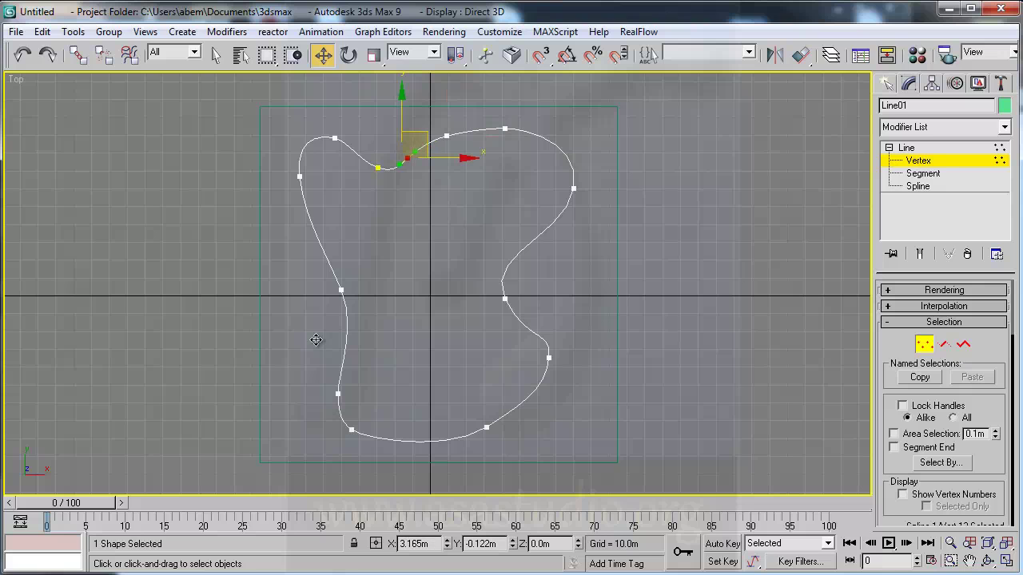
left_click(316, 340)
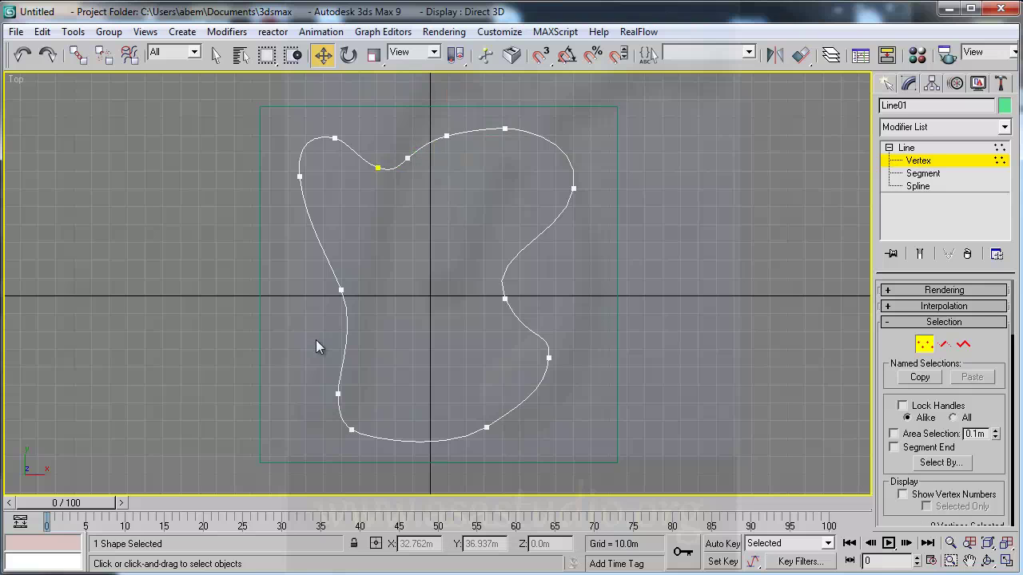
Create a 5 m × 5 m plane right of centre, then bring up the Material Editor
key("ctrl+b")
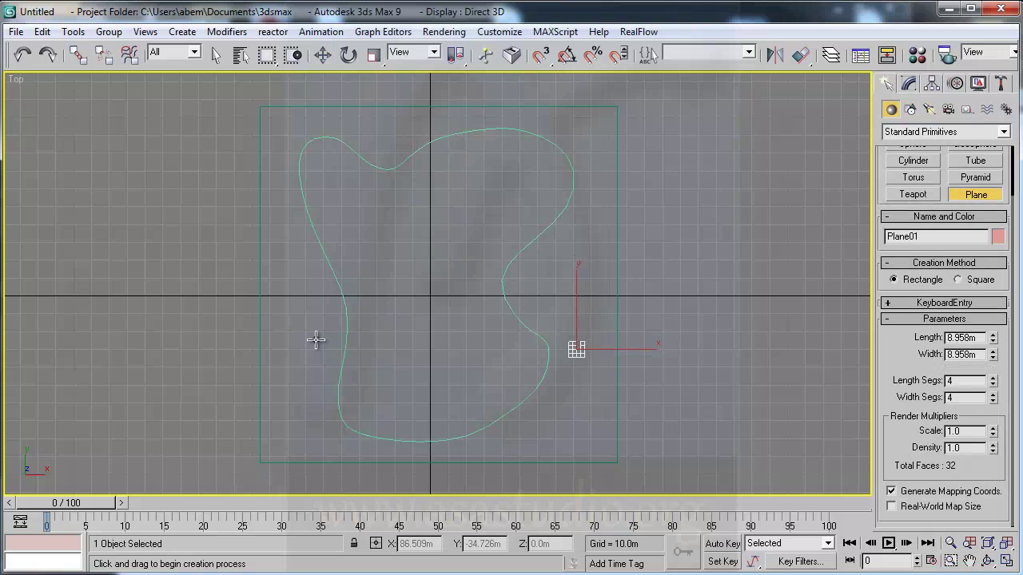
left_click_drag(576, 350, 575, 350)
key("Tab")
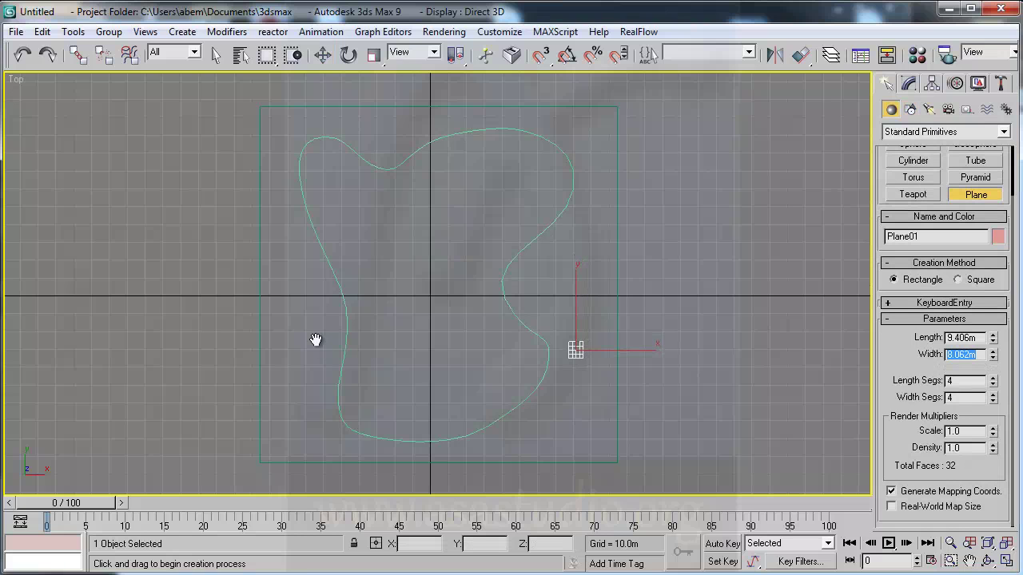
type("5")
key("Return")
key("shift+Tab")
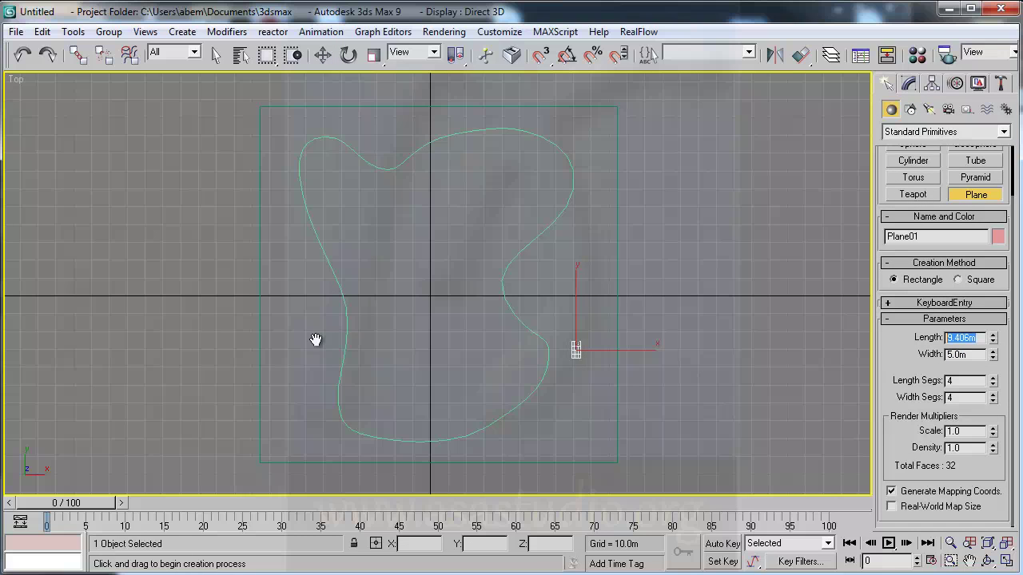
type("5")
key("Tab")
scroll(943, 335, "up", 1)
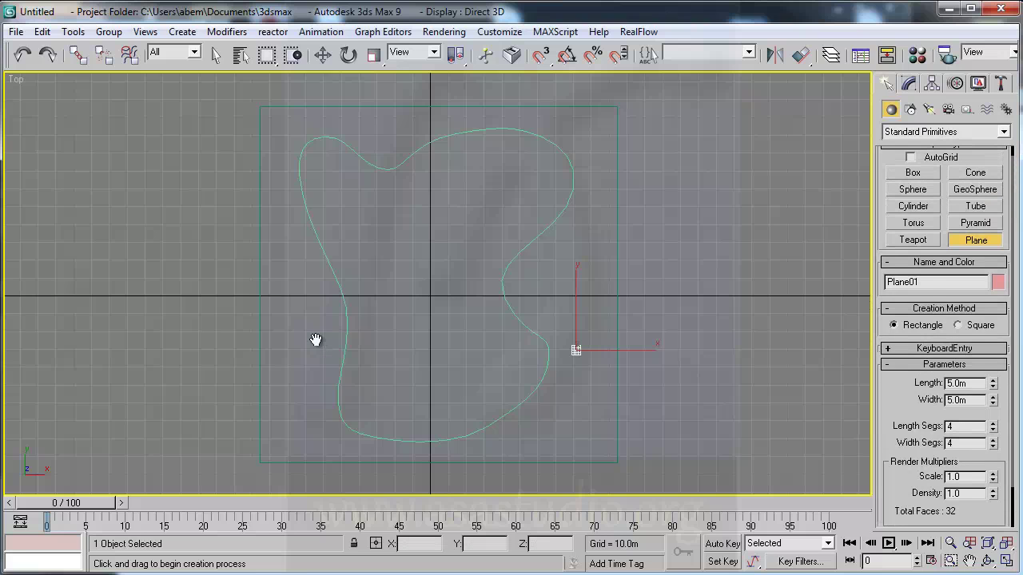
key("m")
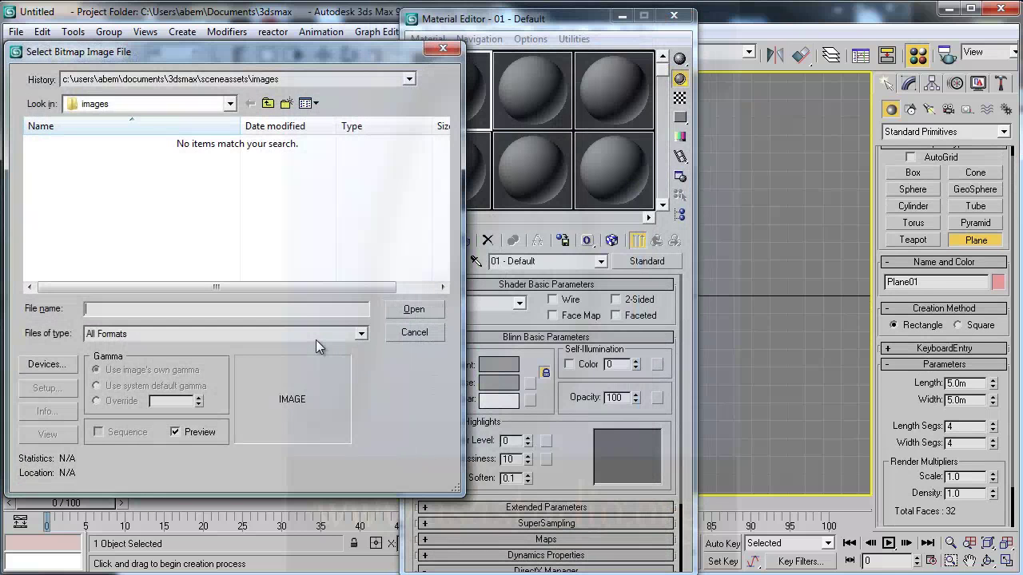
Load Desktop > unity_mobil > tutorial_mobil > Assets > max_file > Materials > road-materialV2.jpg as the diffuse bitmap
key("F4")
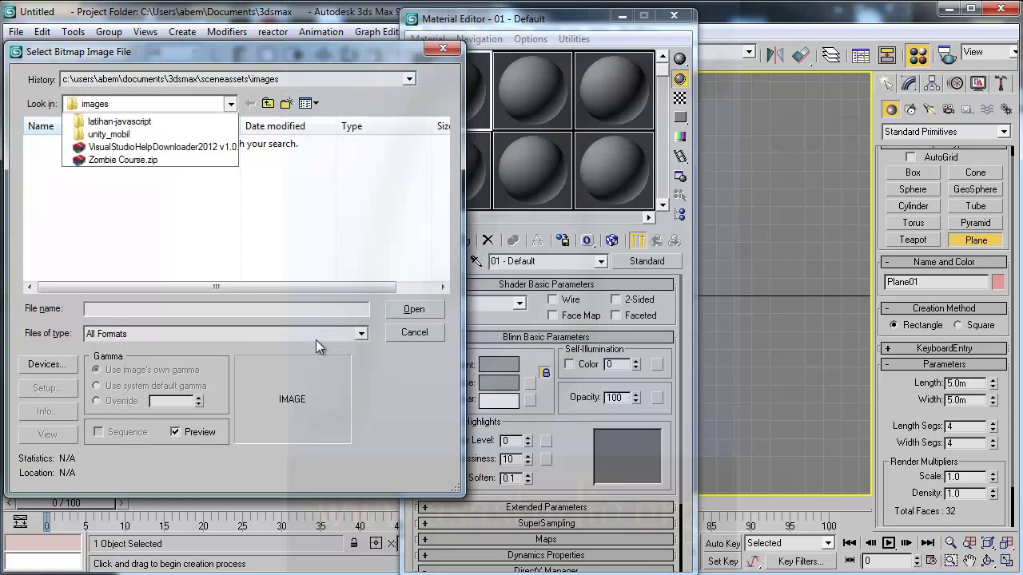
key("Up")
key("Up")
key("Up")
key("Up")
key("Up")
key("Up")
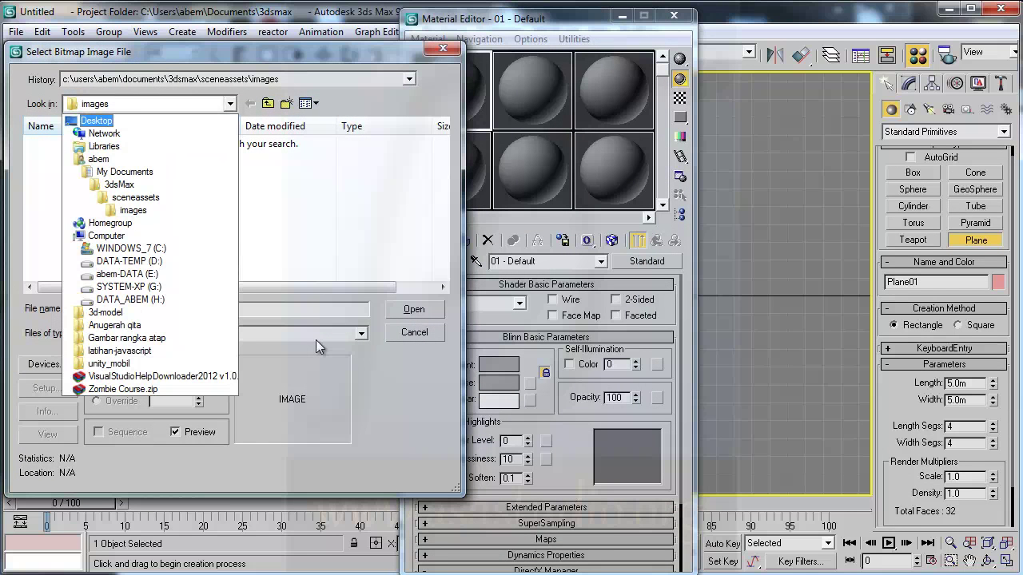
key("Return")
key("Down")
key("Down")
key("Down")
key("Down")
key("Return")
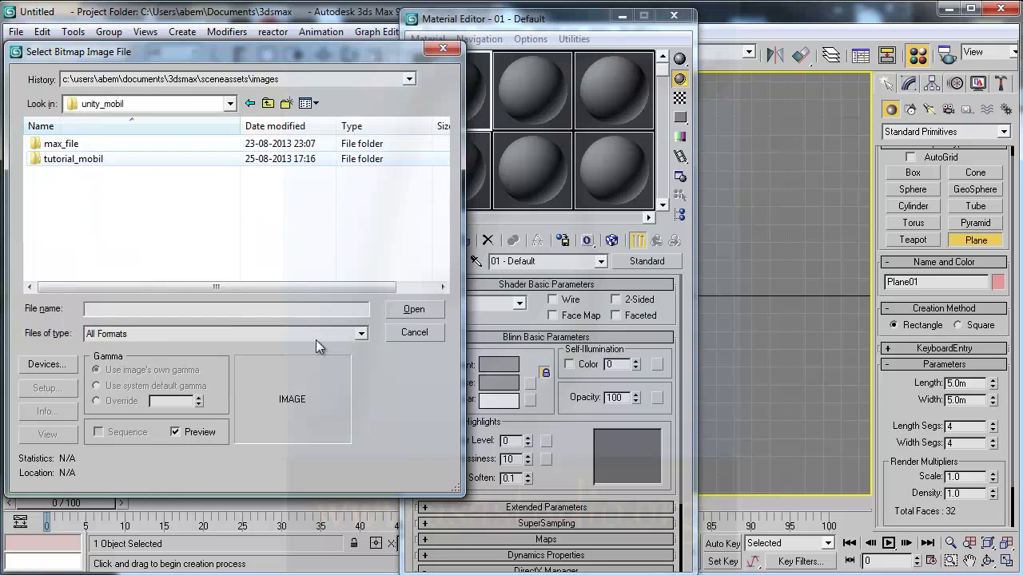
key("Return")
key("Return")
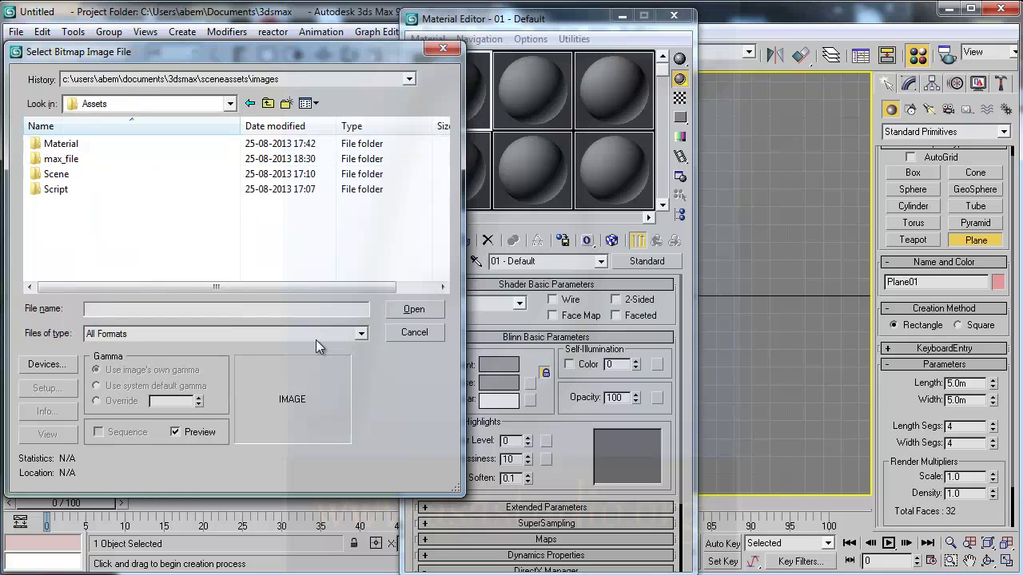
key("Down")
key("Return")
key("Down")
key("Return")
key("End")
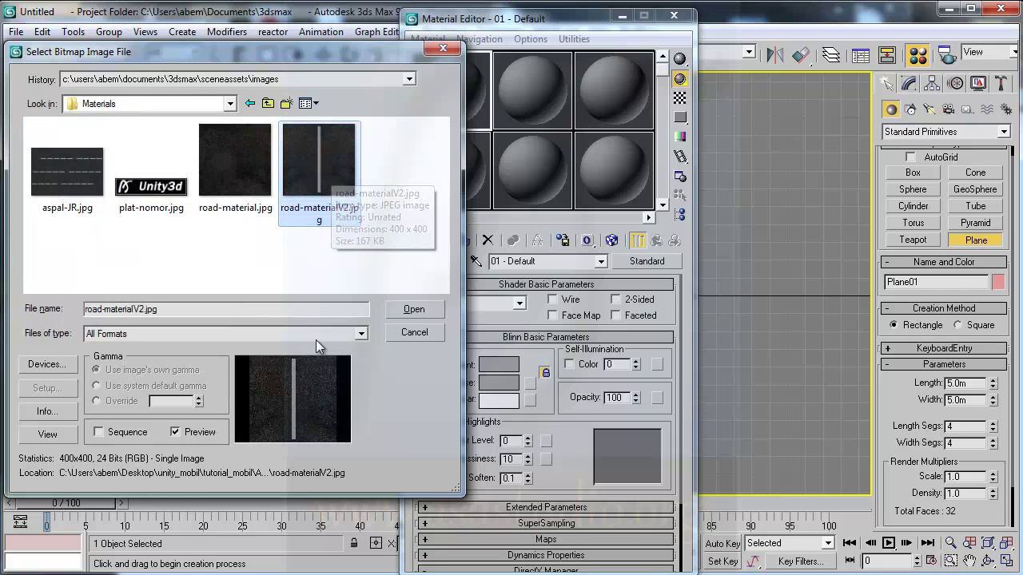
key("Return")
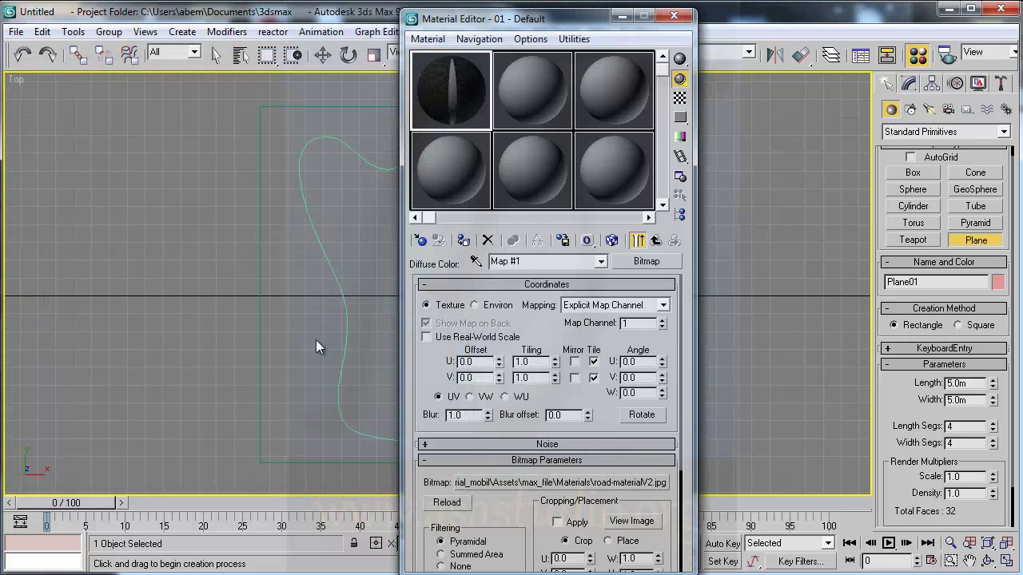
Turn on Show Map in Viewport and close the Material Editor
left_click_drag(496, 18, 142, 17)
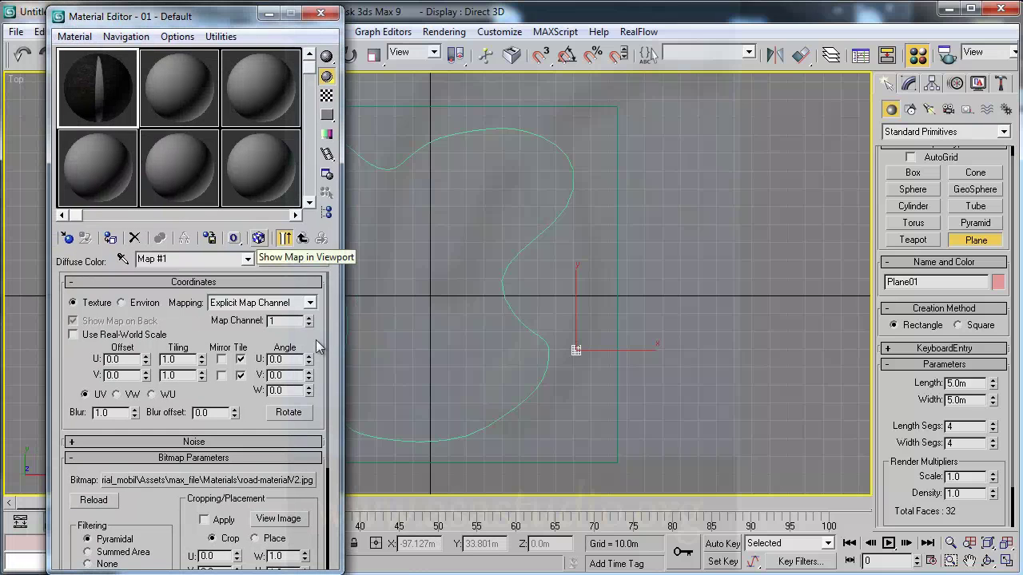
left_click(258, 238)
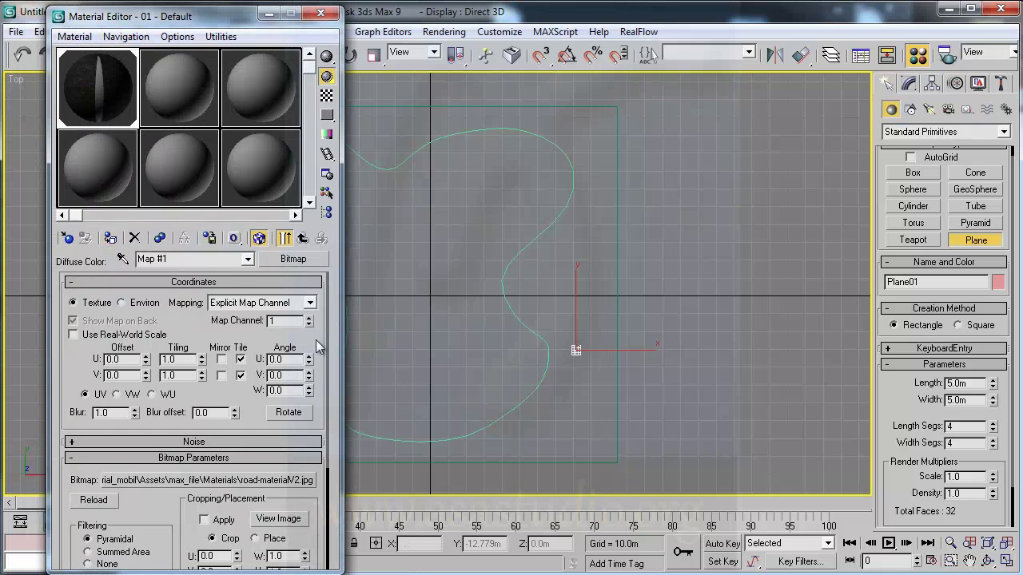
left_click(320, 13)
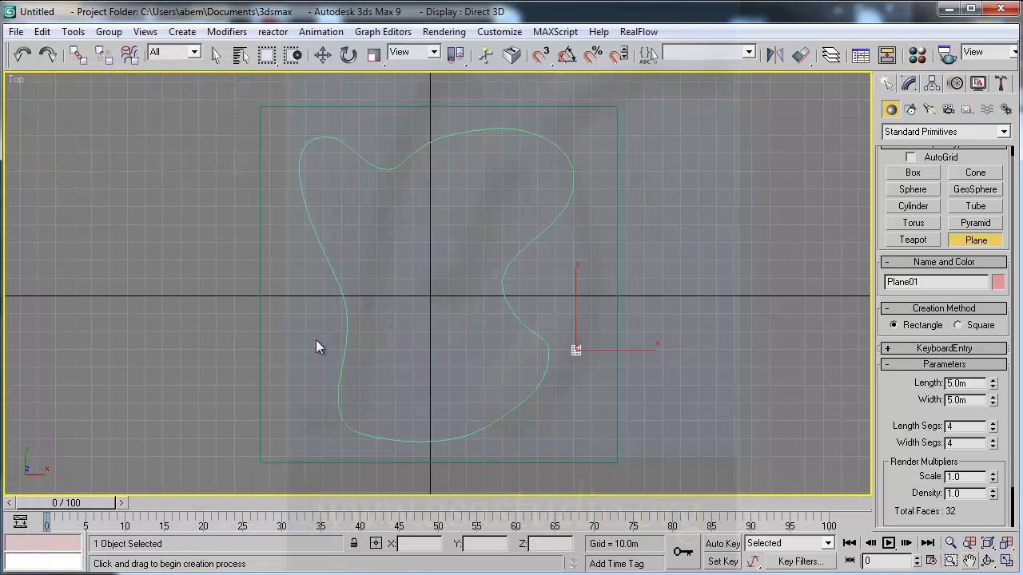
Zoom the Top view onto the plane, render it to check the texture, and restore four viewports
key("ctrl+w")
left_click_drag(521, 328, 649, 391)
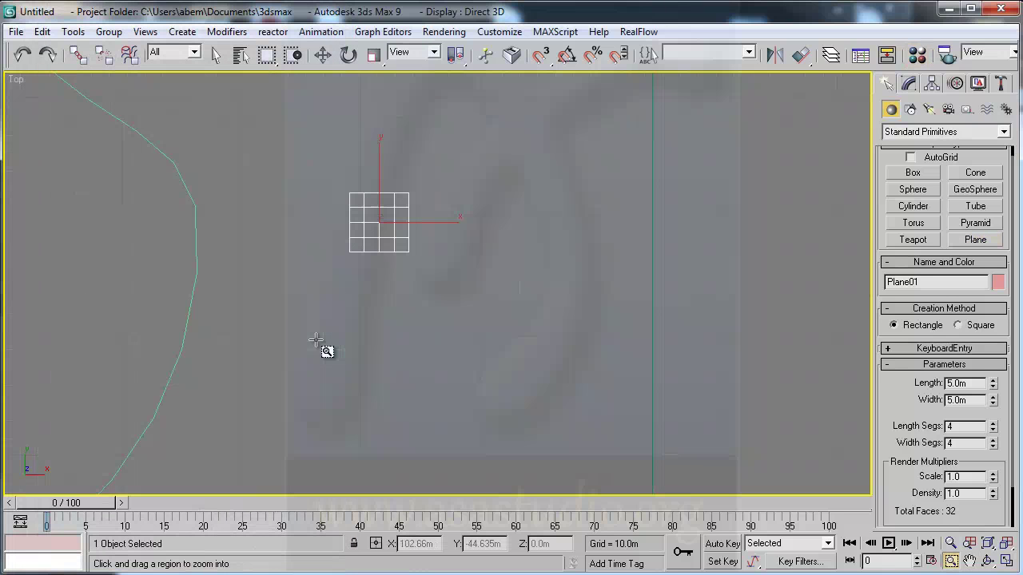
key("z")
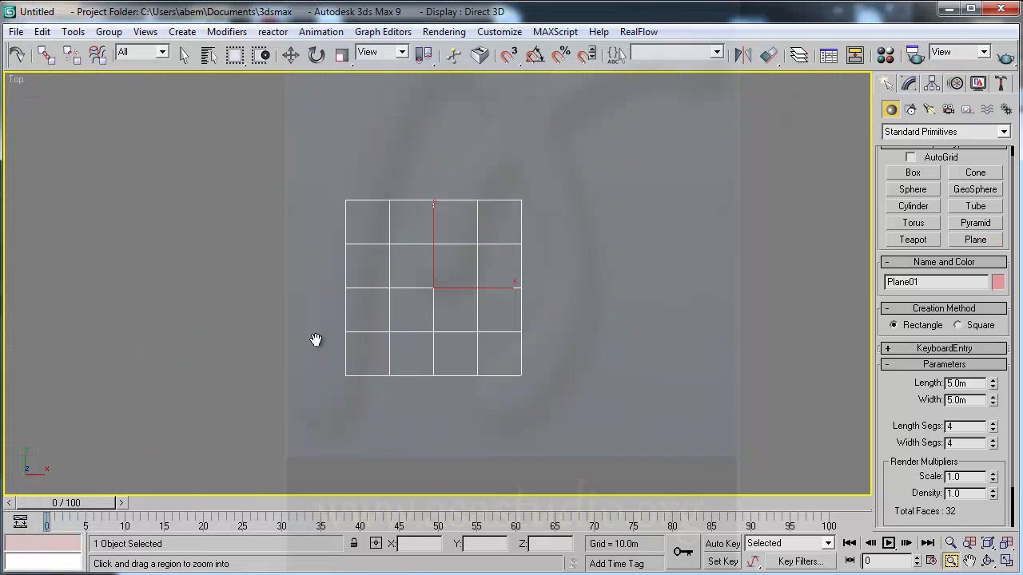
key("shift+q")
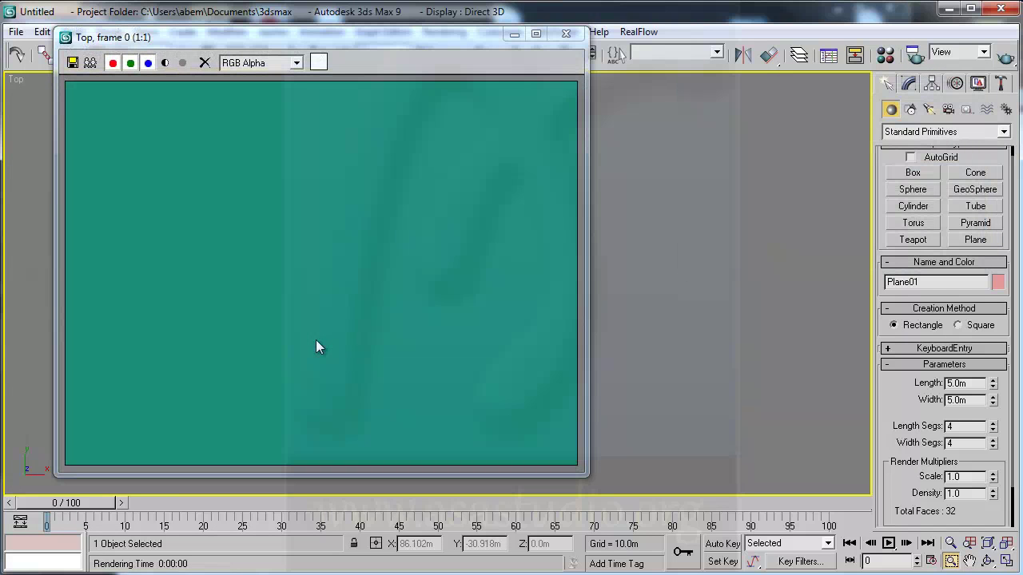
key("Escape")
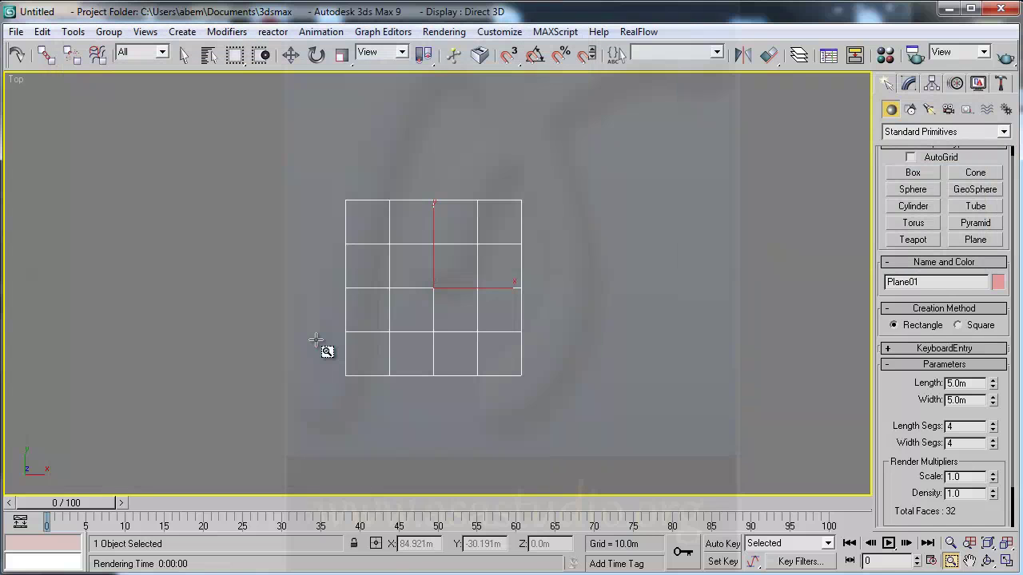
right_click(316, 339)
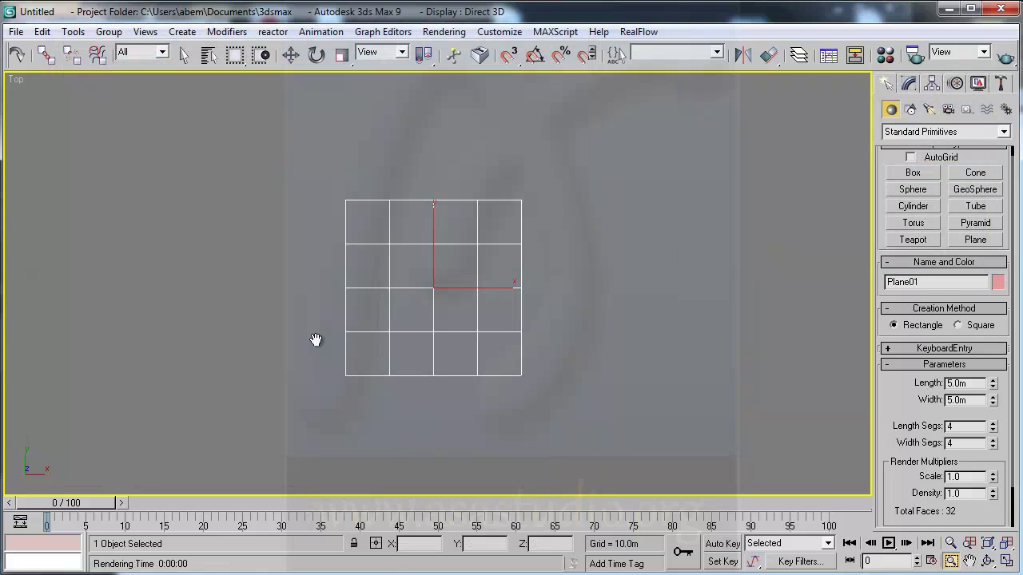
key("alt+w")
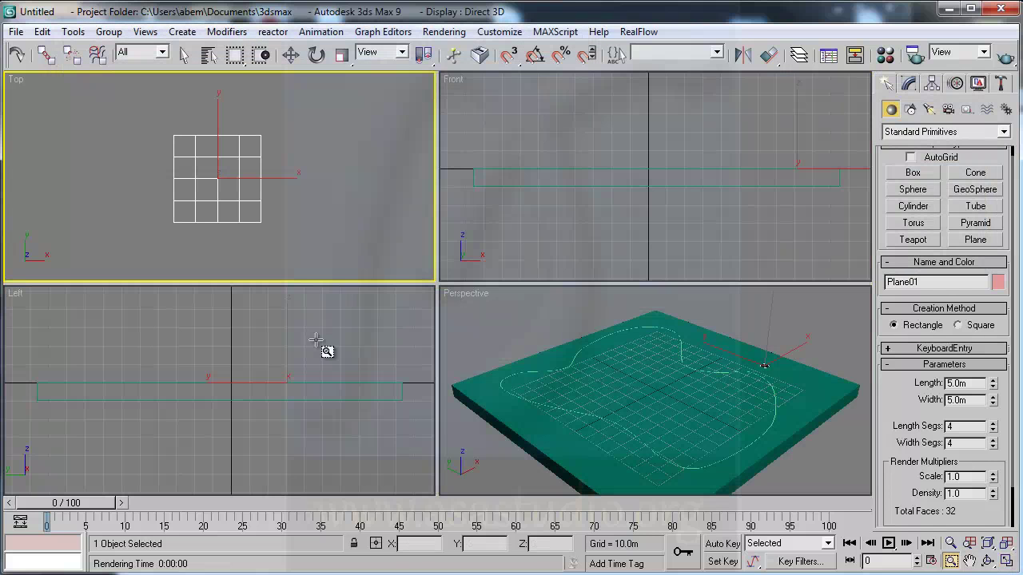
Raise the plane to Z 1.306m, re-render the Top view, and zoom to the whole scene
key("w")
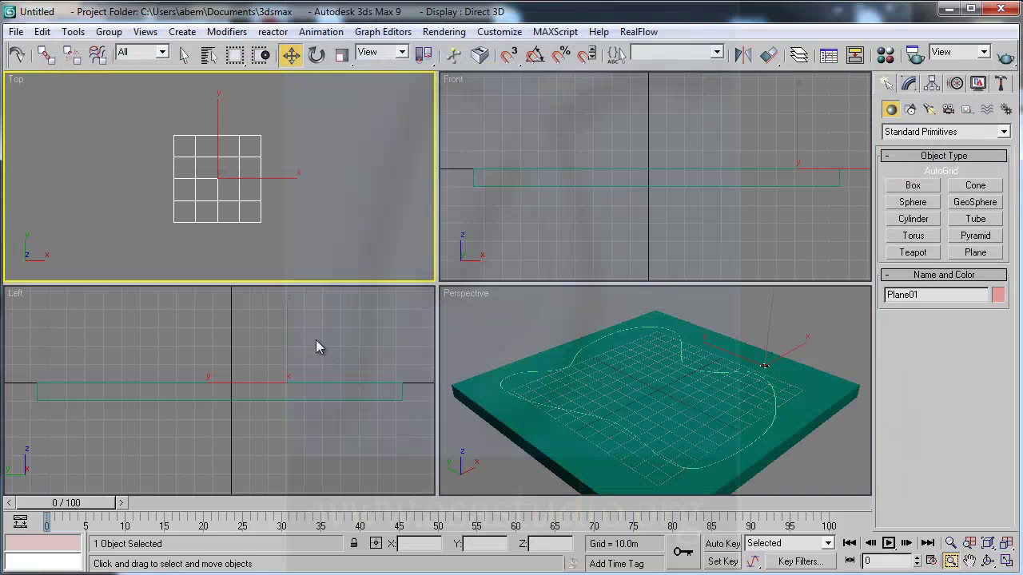
key("x")
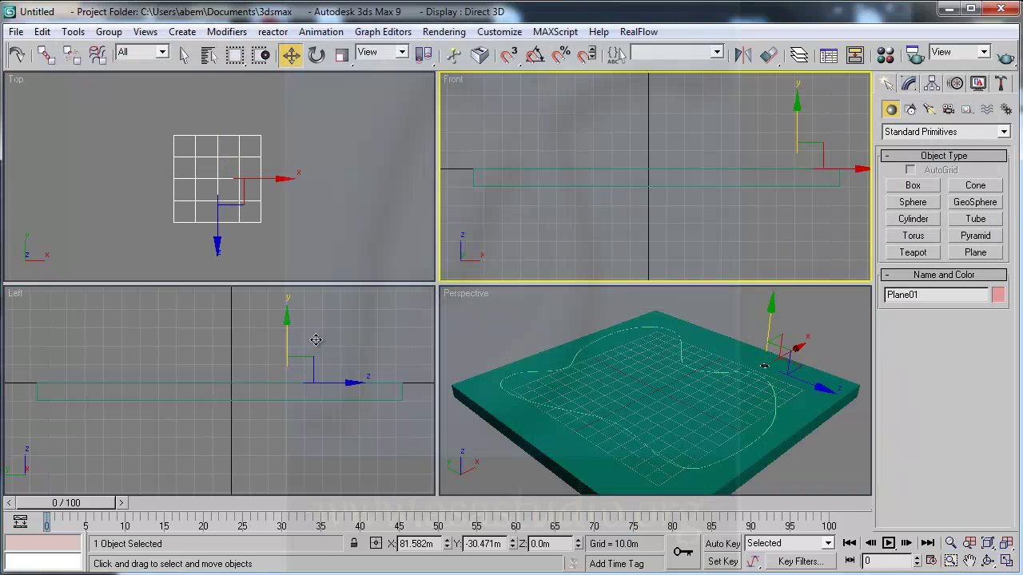
left_click_drag(316, 341, 317, 342)
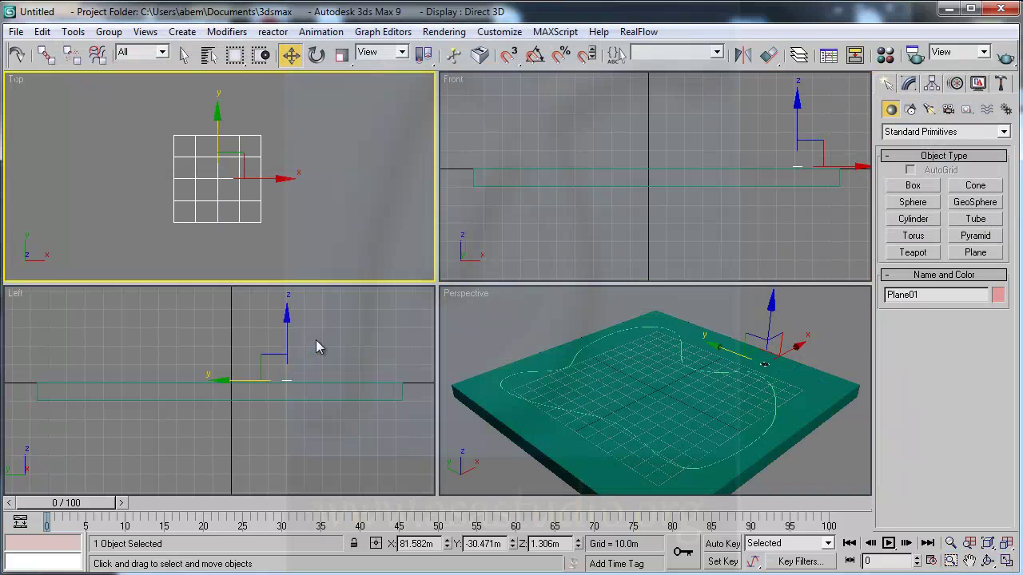
key("shift+q")
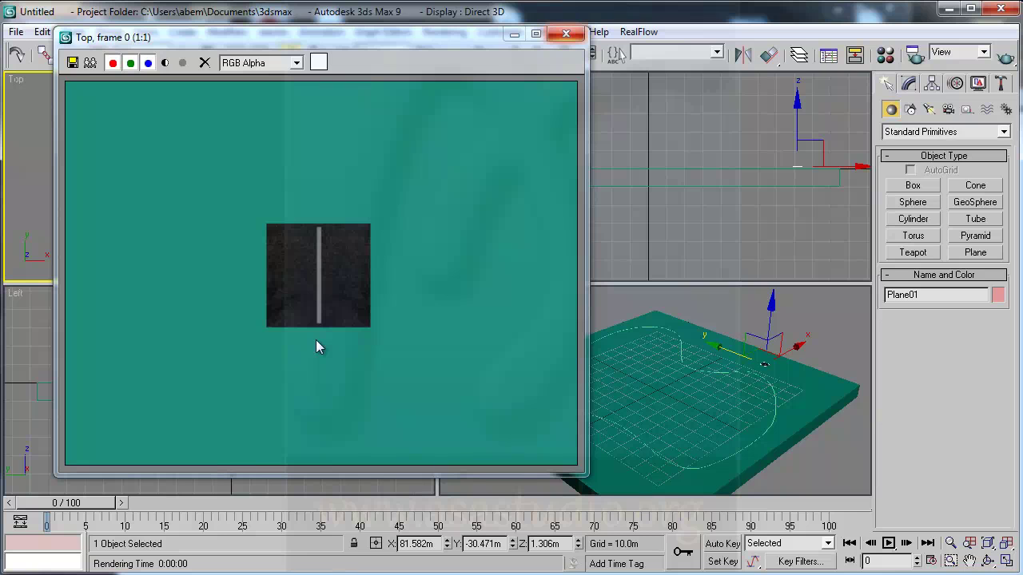
key("Escape")
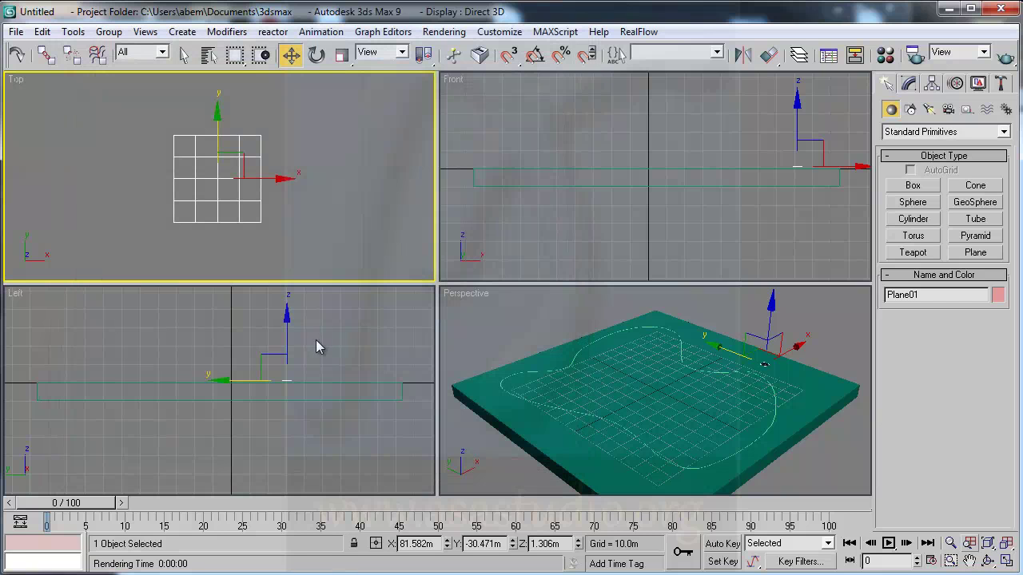
key("z")
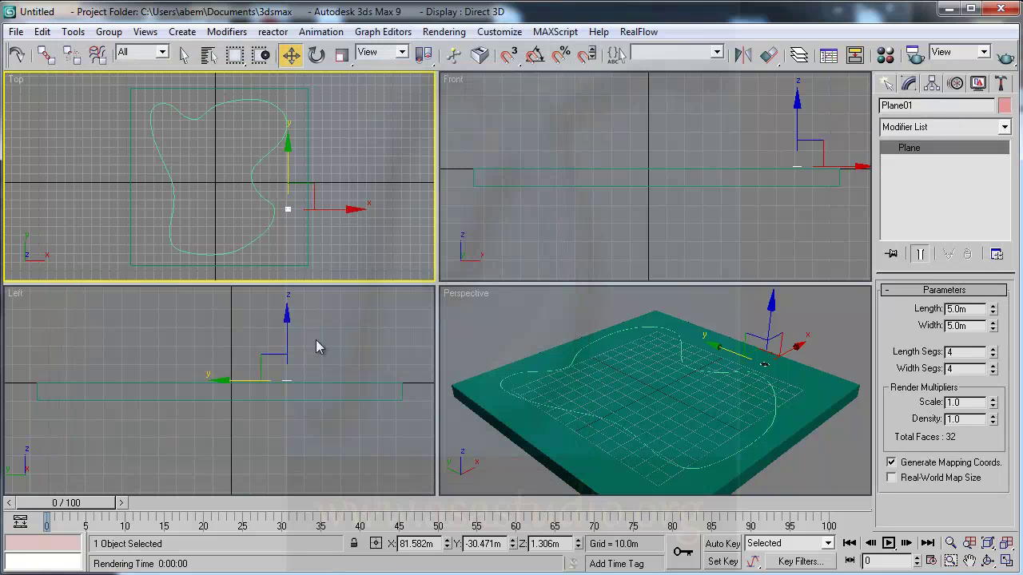
Pick the object-space PathDeform entry from Plane01's Modifier List and apply it
key("alt+Down")
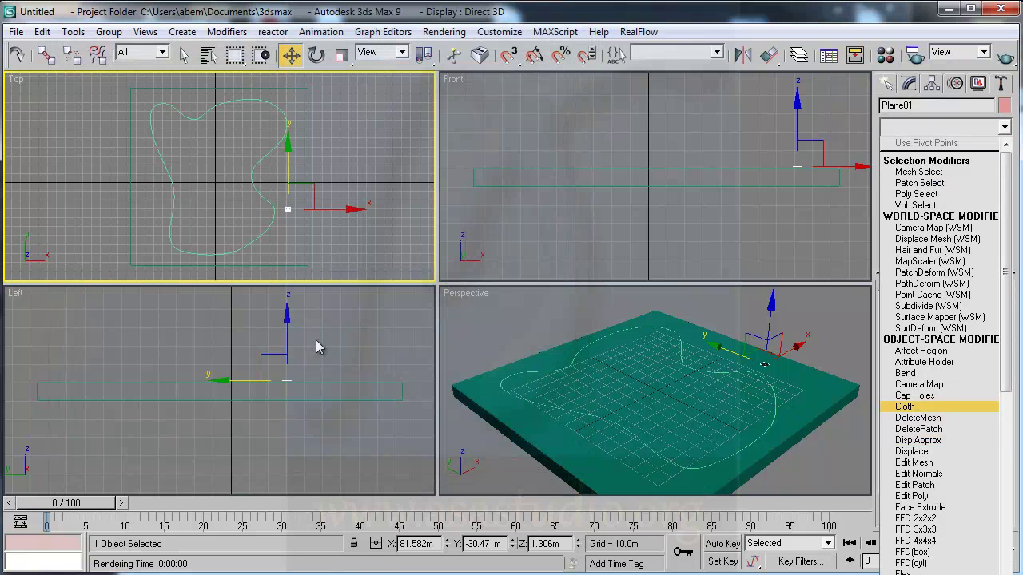
scroll(317, 346, "down", 8)
scroll(317, 346, "down", 3)
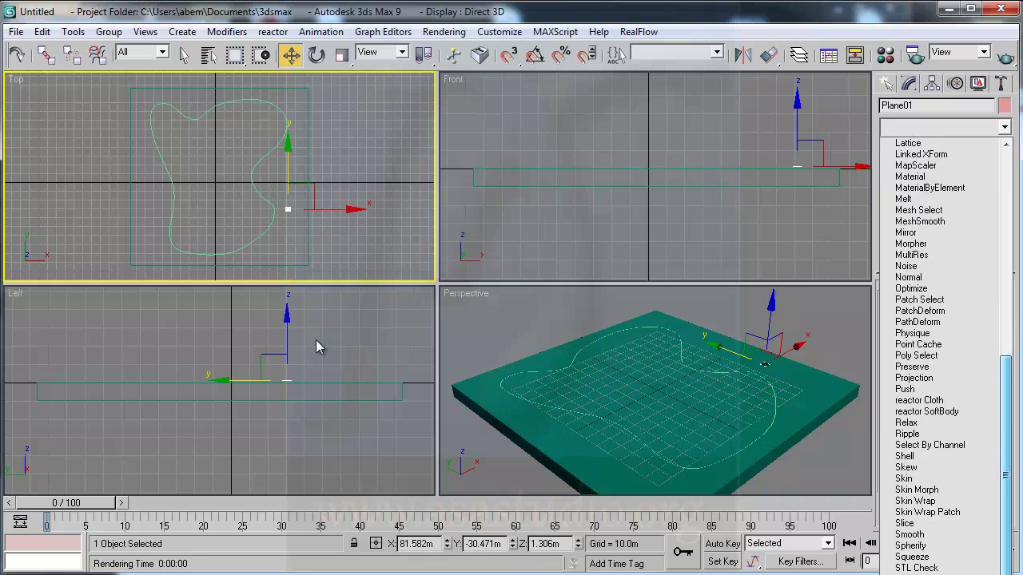
scroll(318, 346, "down", 1)
scroll(317, 346, "down", 2)
scroll(317, 346, "down", 1)
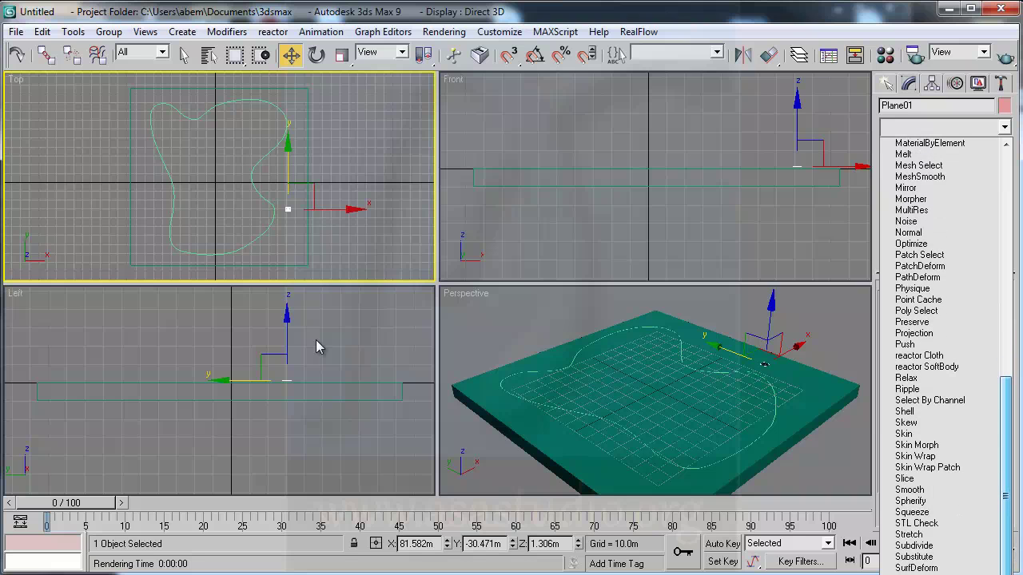
key("Down")
key("Up")
key("Up")
key("Down")
key("Down")
key("Down")
key("Down")
key("Down")
key("Down")
key("Down")
key("Up")
key("Up")
key("Up")
key("Up")
key("Up")
key("Down")
key("Up")
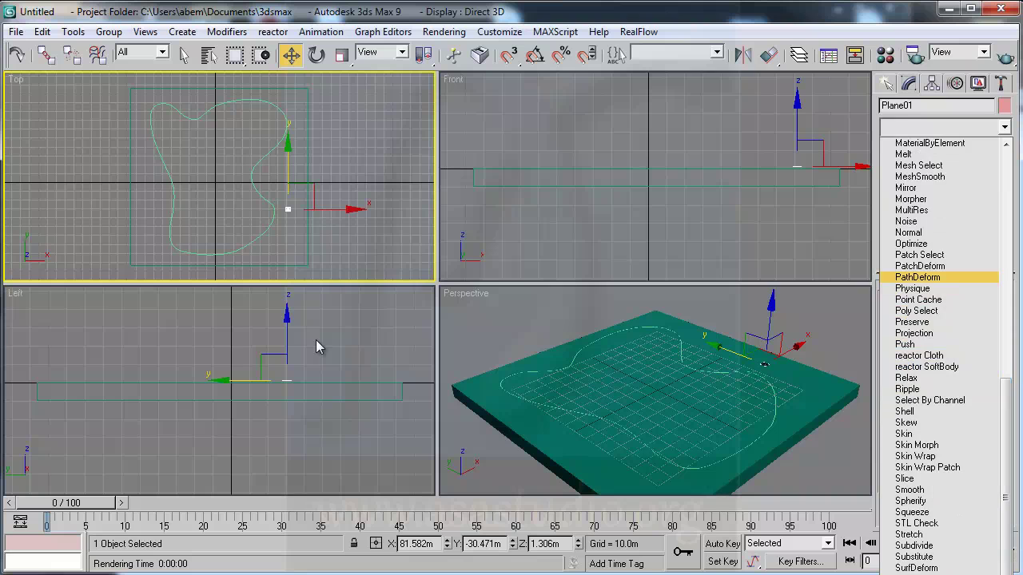
key("Return")
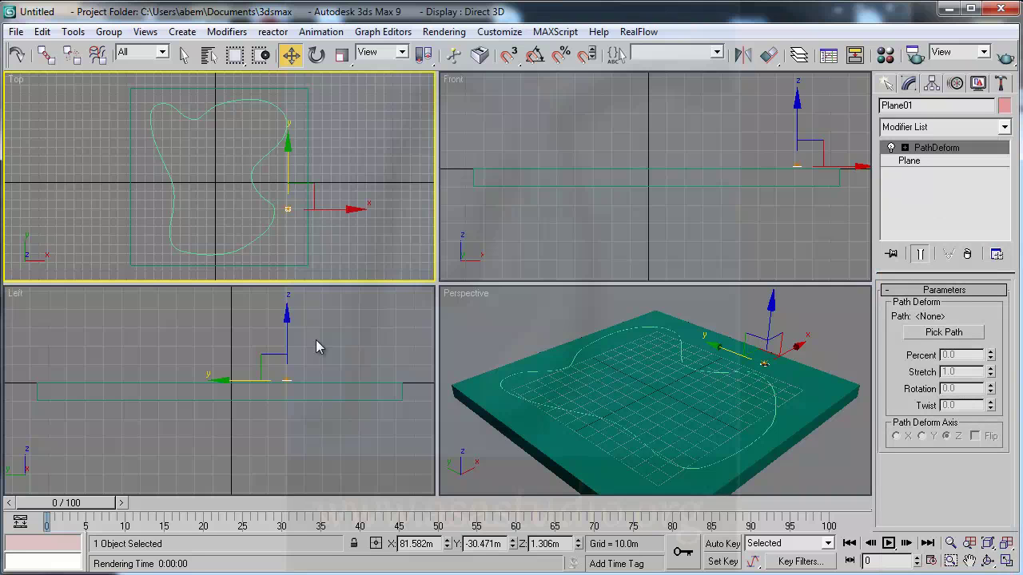